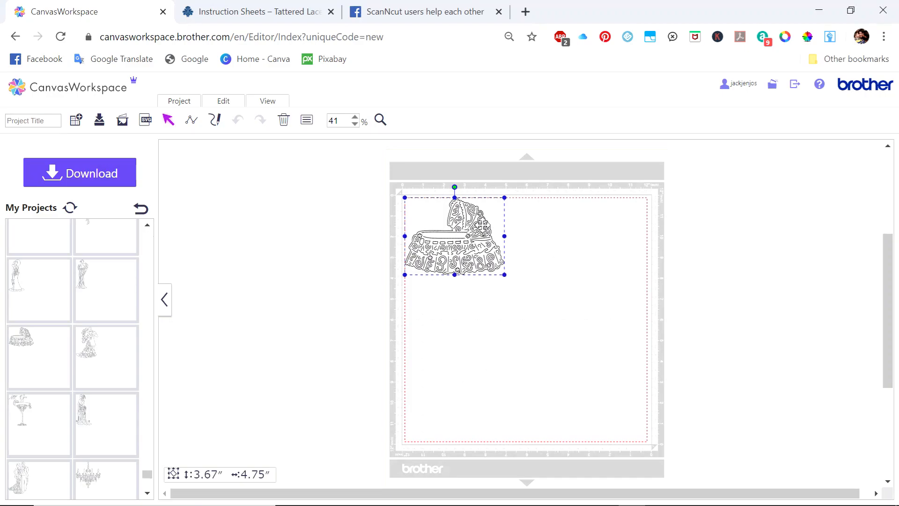
Enlarge the bassinet to about 7.24 by 9.38 inches and place a duplicate on the empty area beside the mat
{"action": "left_click_drag", "start_coordinate": [505, 276], "coordinate": [605, 348]}
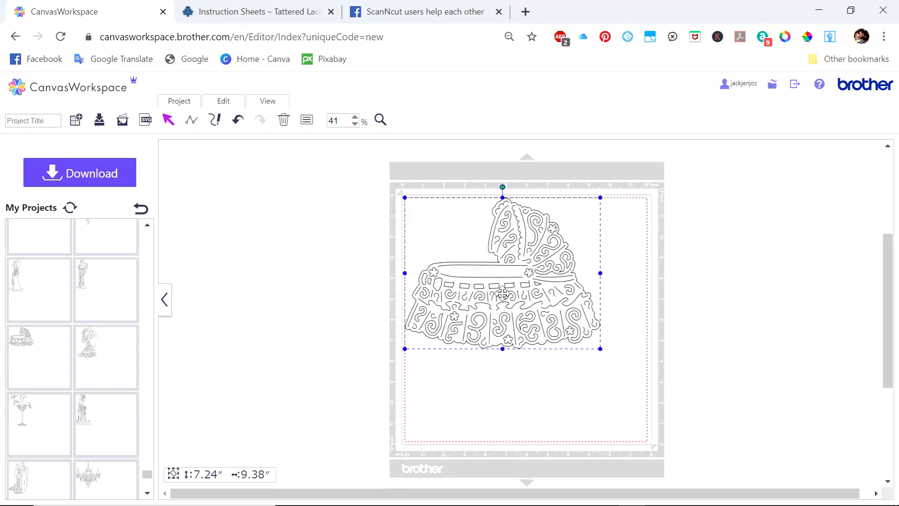
{"action": "left_click", "coordinate": [547, 391]}
{"action": "left_click", "coordinate": [527, 318]}
{"action": "right_click", "coordinate": [528, 320]}
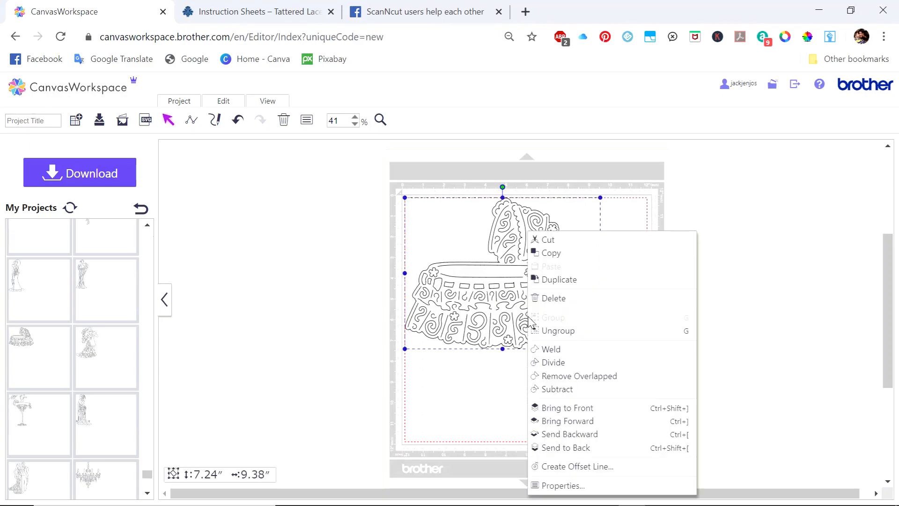
{"action": "left_click", "coordinate": [560, 279]}
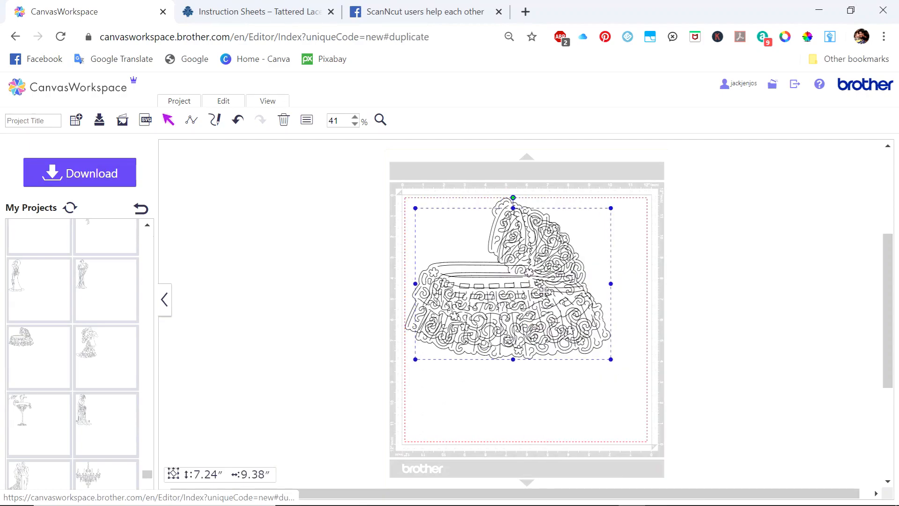
{"action": "left_click_drag", "start_coordinate": [512, 304], "coordinate": [756, 262]}
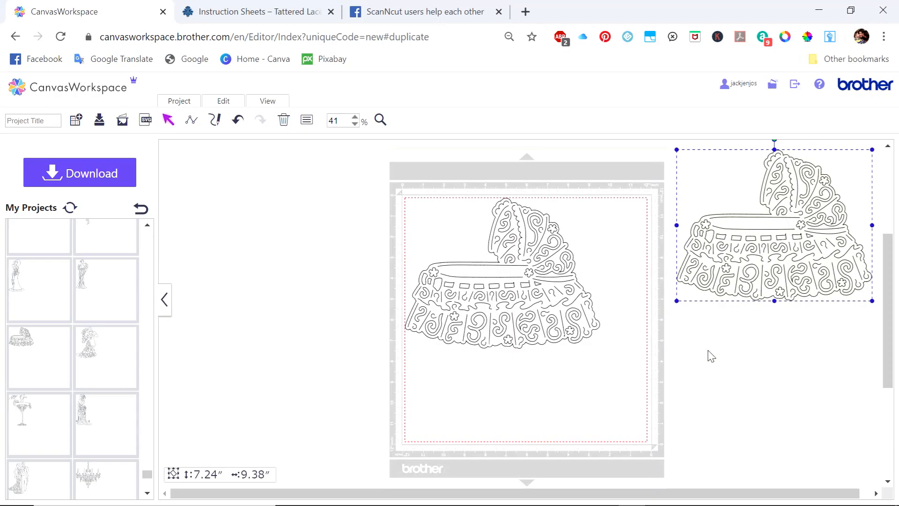
Ungroup the bassinet on the mat and move its outer outline away from the inner pieces, off the mat
{"action": "left_click", "coordinate": [513, 302]}
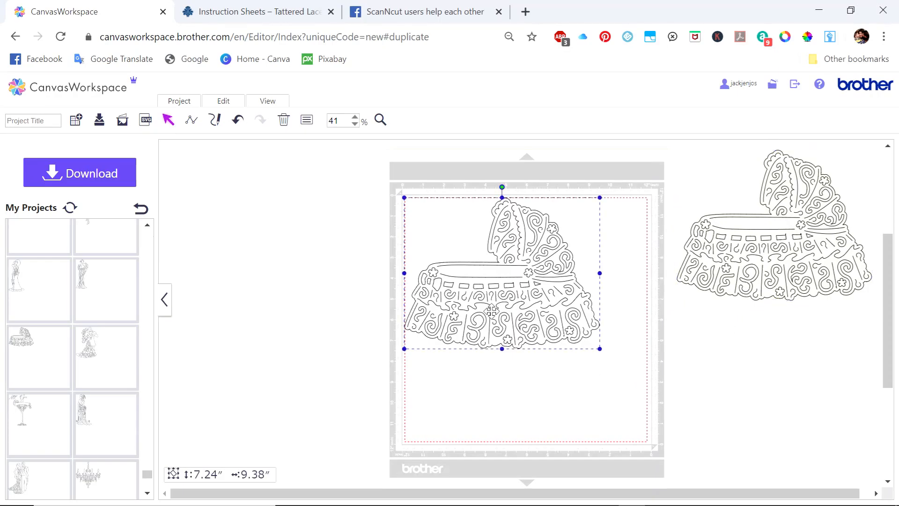
{"action": "right_click", "coordinate": [492, 311]}
{"action": "left_click", "coordinate": [516, 330]}
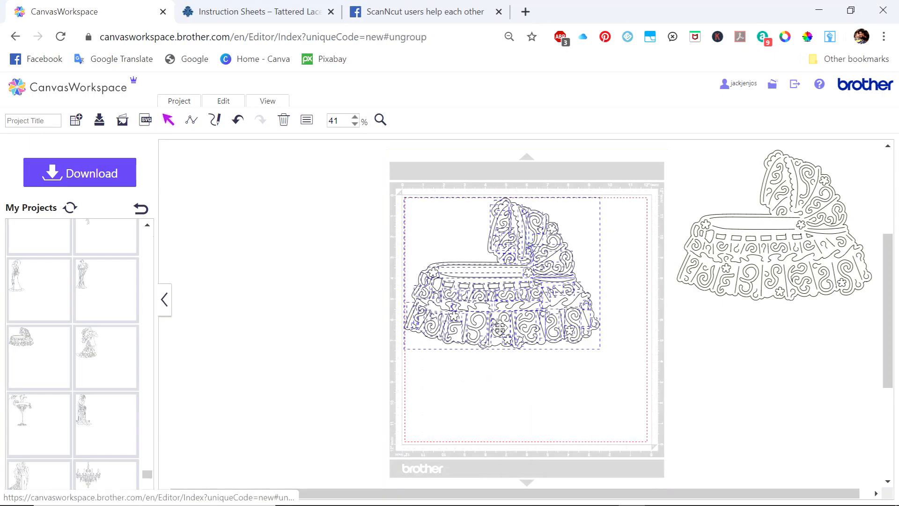
{"action": "left_click", "coordinate": [500, 397]}
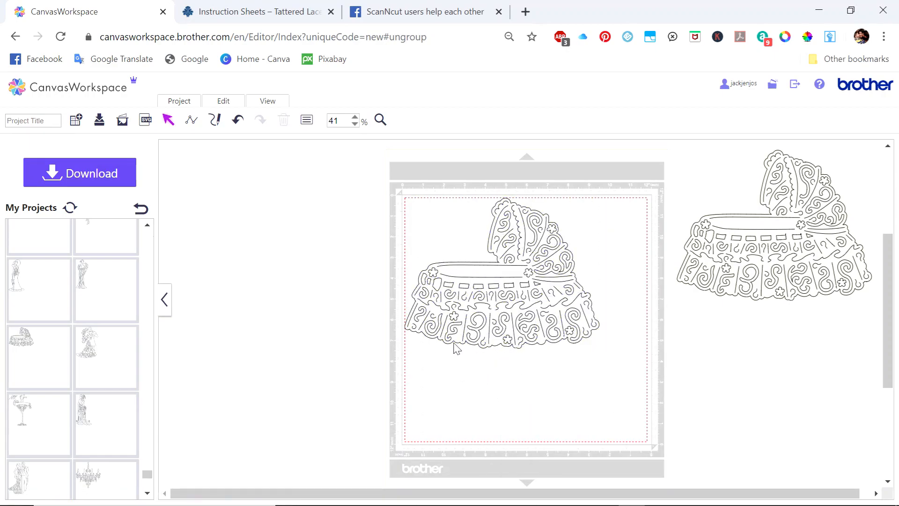
{"action": "left_click_drag", "start_coordinate": [455, 342], "coordinate": [186, 309]}
{"action": "left_click_drag", "start_coordinate": [265, 278], "coordinate": [231, 297]}
Delete the inner pieces left on the mat and move the plain bassinet outline back onto it
{"action": "left_click_drag", "start_coordinate": [401, 179], "coordinate": [619, 397]}
{"action": "left_click", "coordinate": [284, 120]}
{"action": "left_click_drag", "start_coordinate": [251, 252], "coordinate": [534, 279]}
{"action": "right_click", "coordinate": [529, 279]}
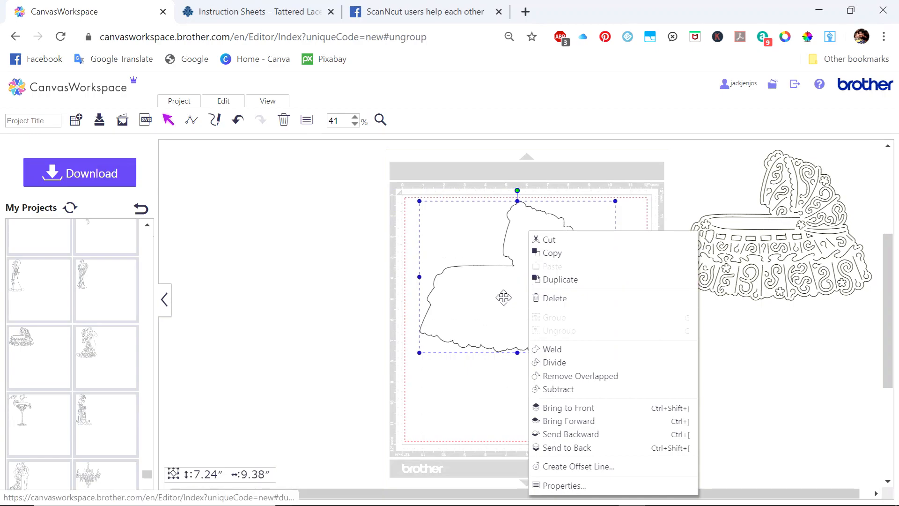
{"action": "left_click", "coordinate": [434, 296]}
{"action": "left_click", "coordinate": [342, 287]}
{"action": "left_click_drag", "start_coordinate": [409, 194], "coordinate": [630, 381]}
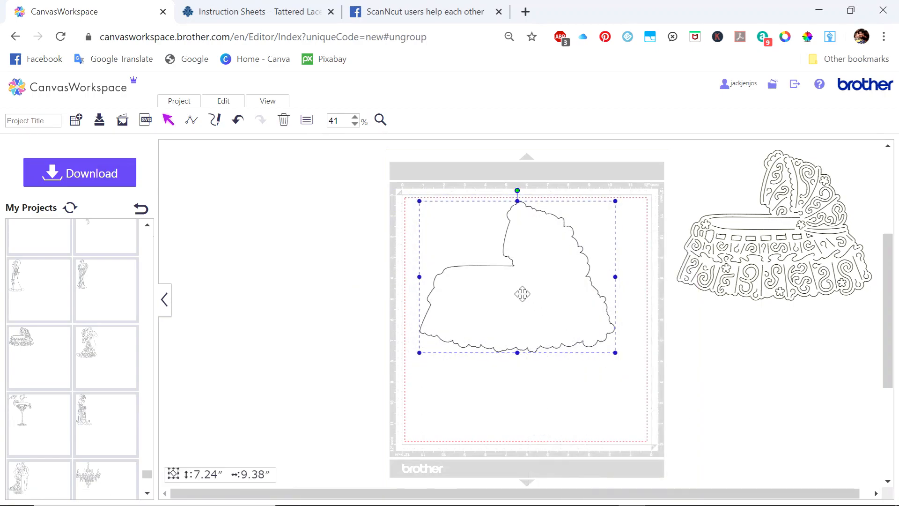
Try an outward offset line with 1.2 inches spacing around the bassinet outline, and undo it
{"action": "right_click", "coordinate": [521, 293]}
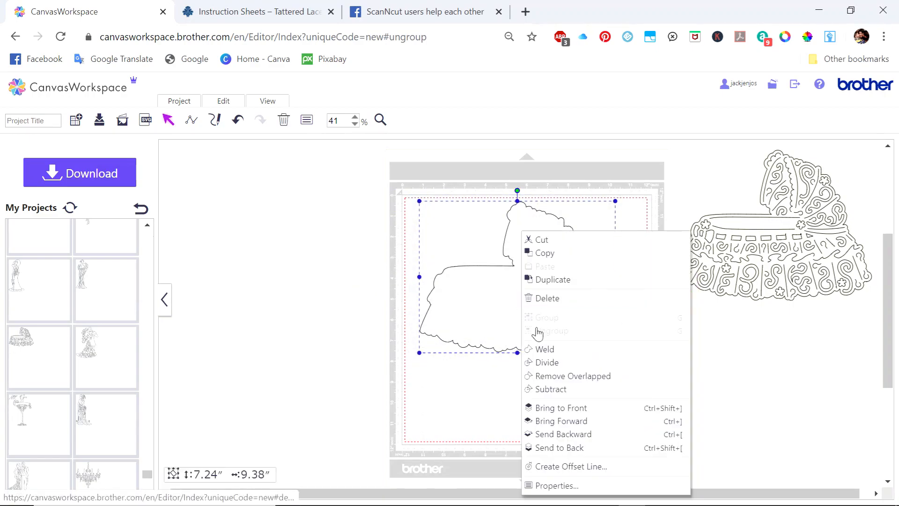
{"action": "left_click", "coordinate": [553, 467]}
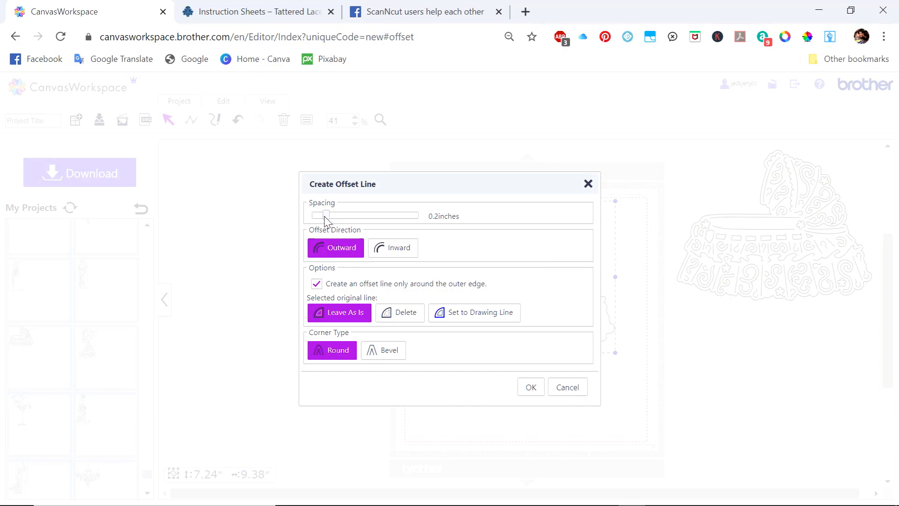
{"action": "left_click_drag", "start_coordinate": [326, 216], "coordinate": [415, 220]}
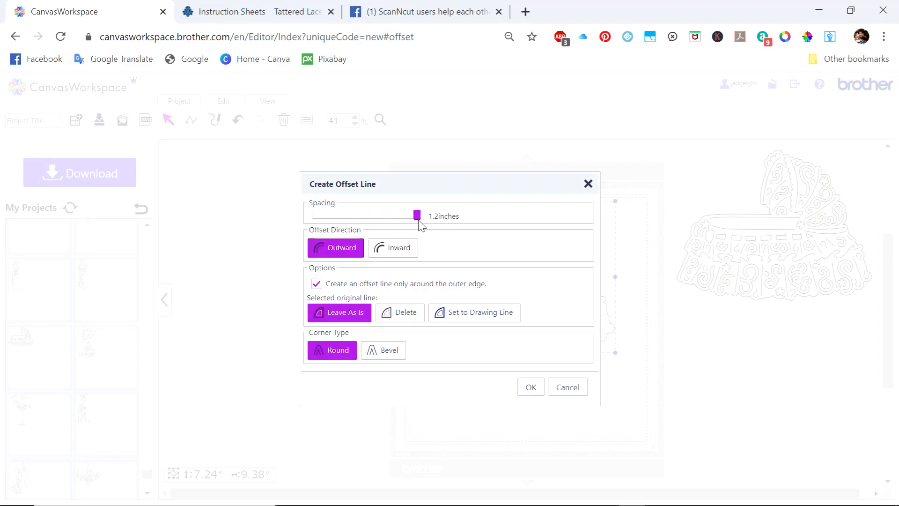
{"action": "left_click", "coordinate": [532, 388]}
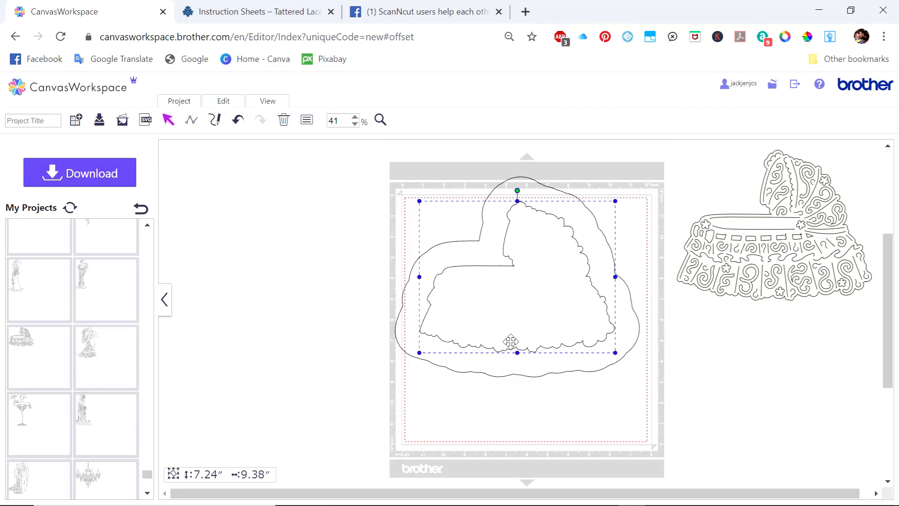
{"action": "left_click", "coordinate": [237, 120]}
Create an outward offset line with 0.2 inches spacing and round corners around the bassinet outline, leaving the original as is
{"action": "right_click", "coordinate": [490, 300]}
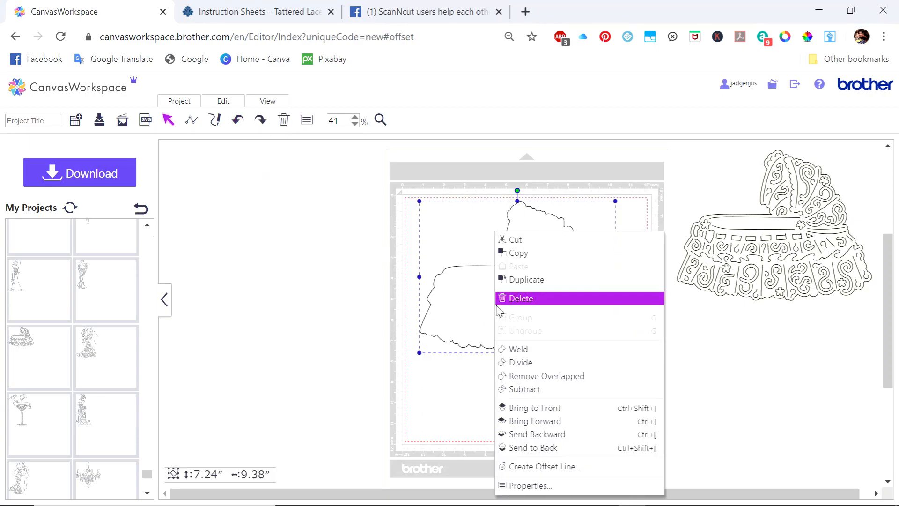
{"action": "left_click", "coordinate": [548, 466]}
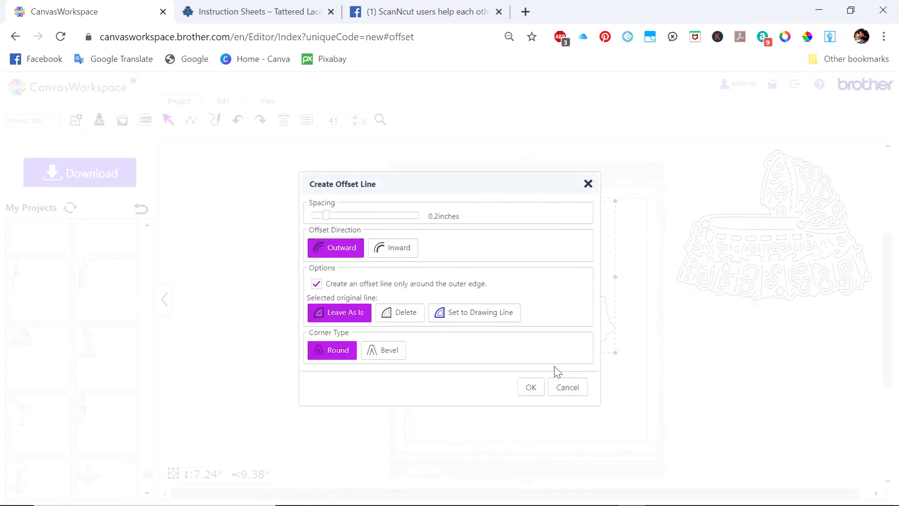
{"action": "left_click", "coordinate": [534, 391]}
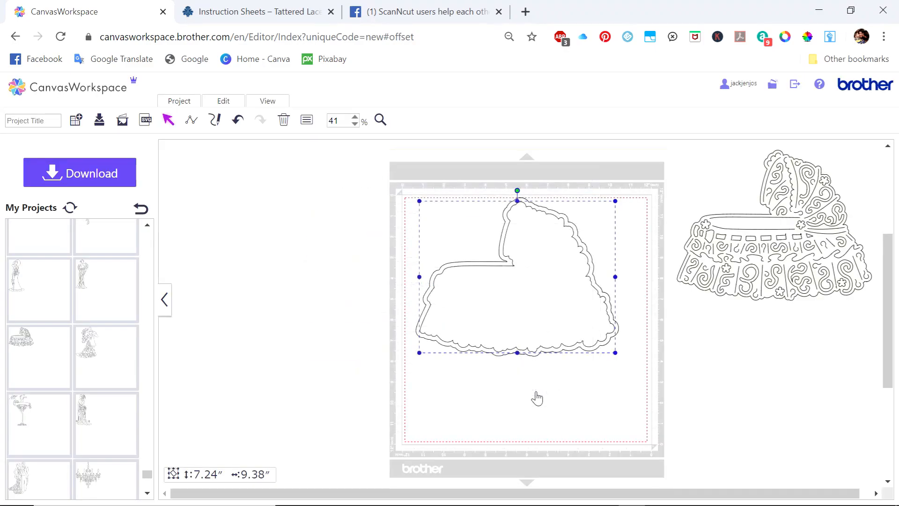
Move the offset shape off the mat and fill it with a golden yellow colour
{"action": "left_click_drag", "start_coordinate": [545, 288], "coordinate": [352, 267]}
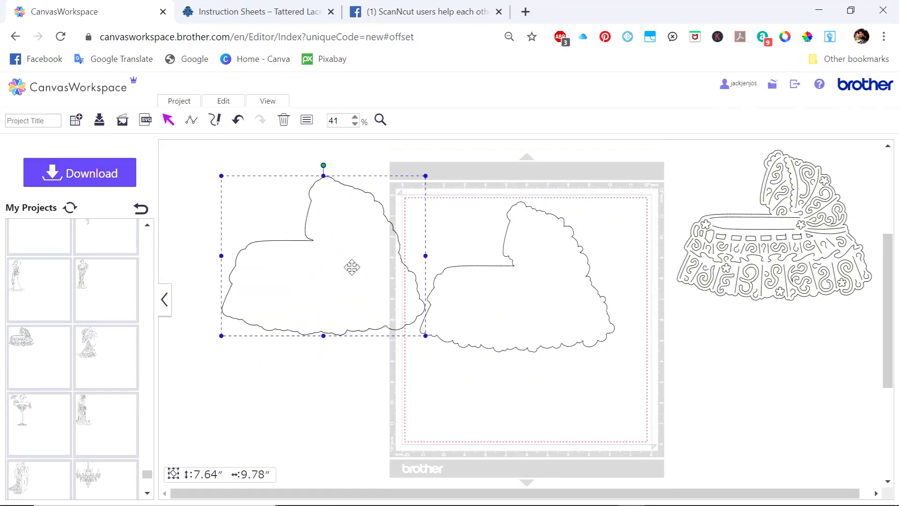
{"action": "right_click", "coordinate": [350, 266]}
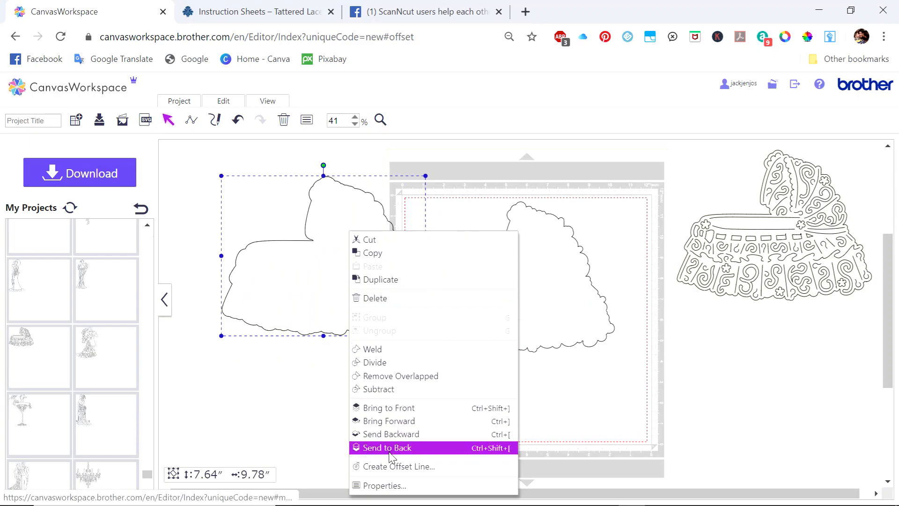
{"action": "left_click", "coordinate": [368, 485]}
{"action": "left_click", "coordinate": [233, 257]}
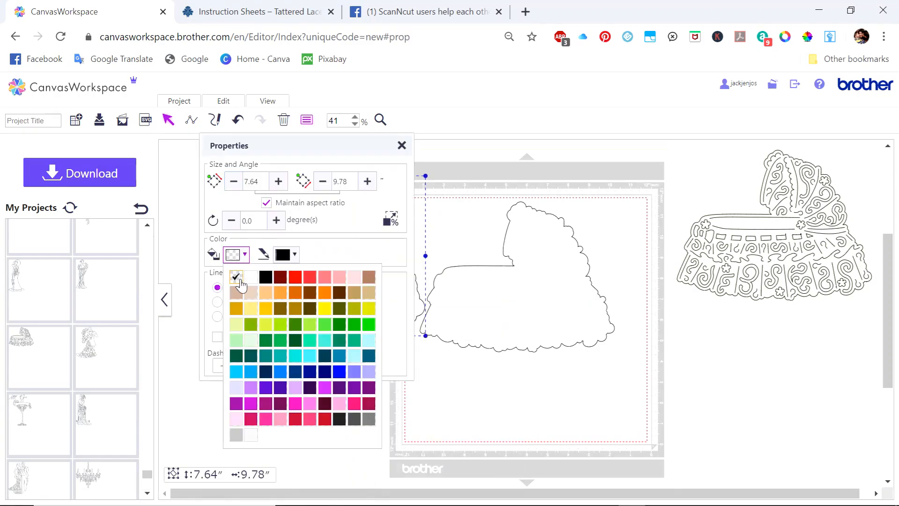
{"action": "left_click", "coordinate": [236, 309]}
{"action": "left_click", "coordinate": [402, 145]}
Return the golden shape to the mat behind the plain outline, and move the plain outline off the mat
{"action": "left_click_drag", "start_coordinate": [375, 293], "coordinate": [538, 311]}
{"action": "right_click", "coordinate": [541, 316]}
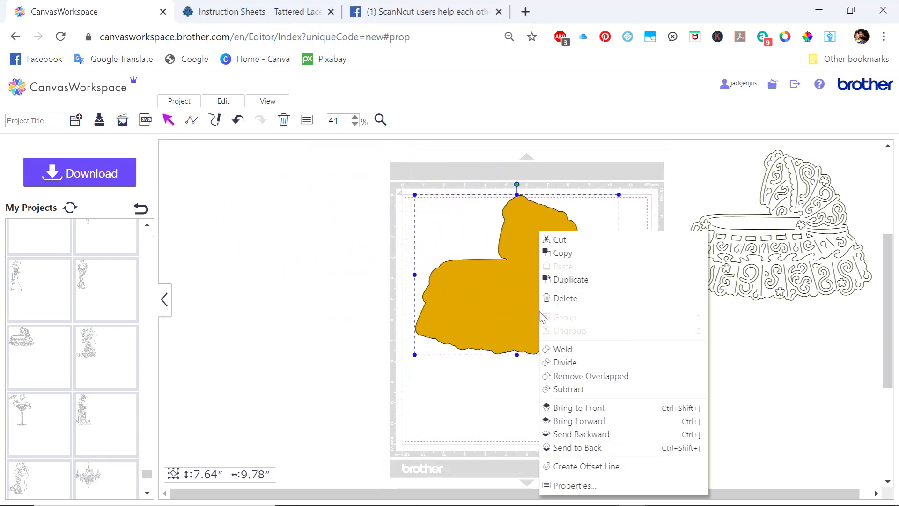
{"action": "left_click", "coordinate": [562, 448]}
{"action": "left_click_drag", "start_coordinate": [550, 321], "coordinate": [281, 306]}
Bring the detailed lace bassinet to the front and move it slightly farther from the mat
{"action": "left_click", "coordinate": [758, 259]}
{"action": "right_click", "coordinate": [770, 267]}
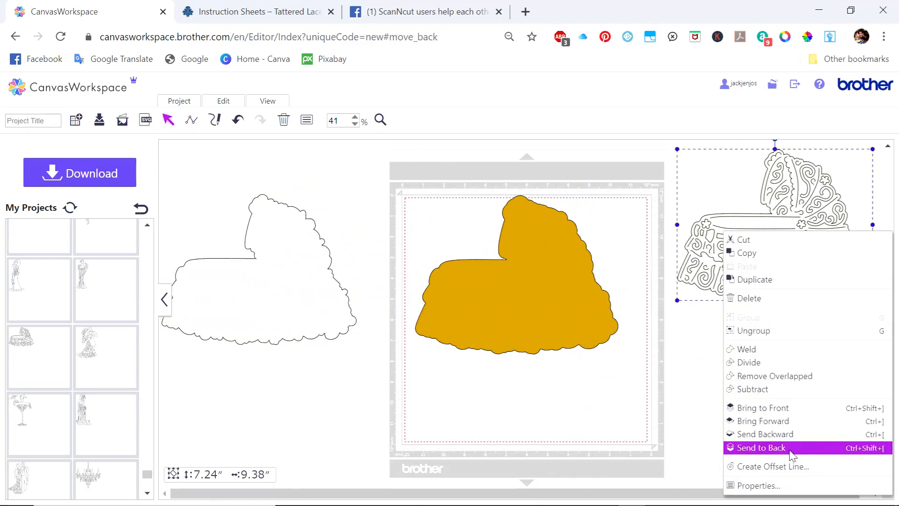
{"action": "left_click", "coordinate": [764, 408]}
{"action": "left_click_drag", "start_coordinate": [817, 240], "coordinate": [859, 252]}
Move the golden shape slightly lower on the mat and place a duplicate of it over the detailed bassinet
{"action": "left_click", "coordinate": [565, 297]}
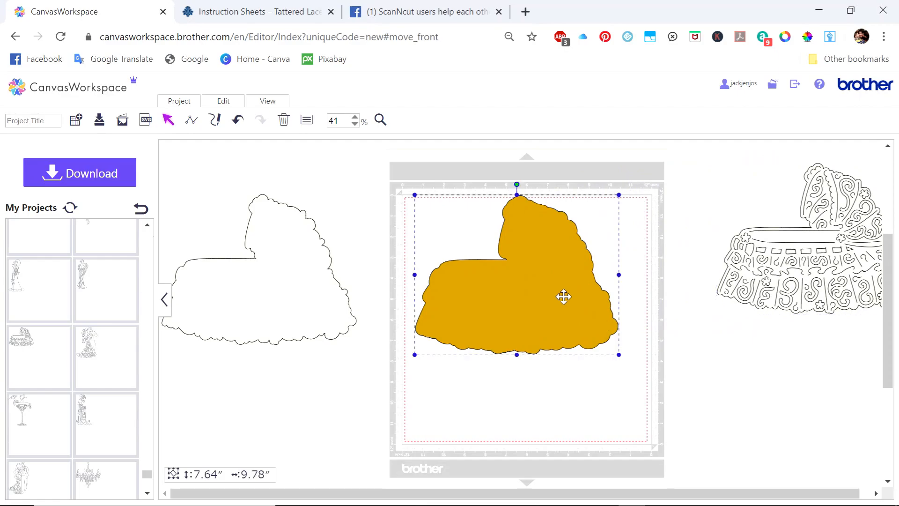
{"action": "left_click_drag", "start_coordinate": [541, 267], "coordinate": [538, 290]}
{"action": "right_click", "coordinate": [537, 291]}
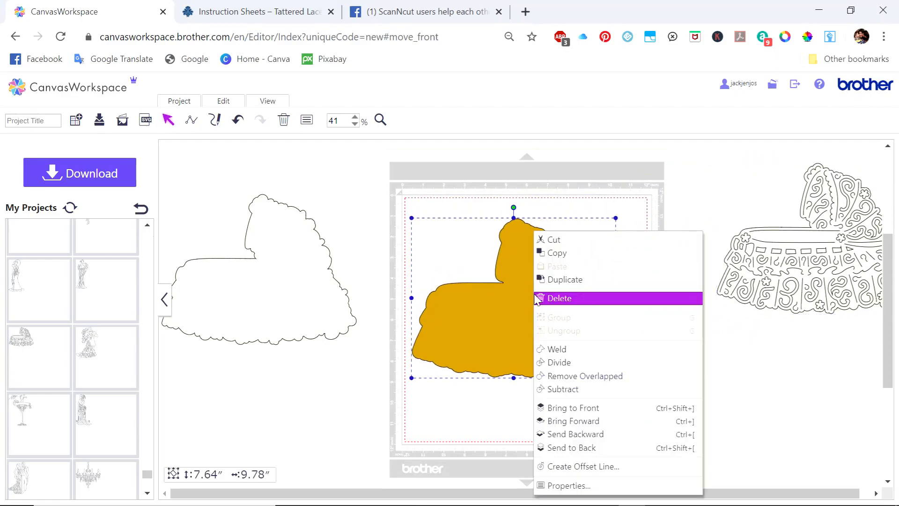
{"action": "left_click", "coordinate": [542, 297]}
{"action": "left_click_drag", "start_coordinate": [543, 298], "coordinate": [809, 257]}
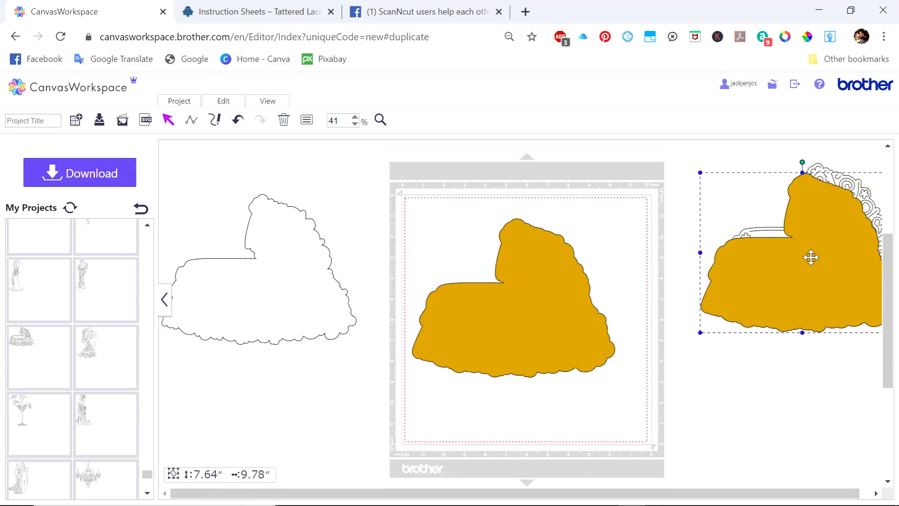
Make another duplicate of the golden shape on the mat and place it off the mat, below the detailed bassinet
{"action": "right_click", "coordinate": [566, 301]}
{"action": "left_click", "coordinate": [597, 279]}
{"action": "left_click_drag", "start_coordinate": [597, 281], "coordinate": [791, 414]}
Stack two golden shapes one above the other on the mat and align them by their right edges
{"action": "left_click_drag", "start_coordinate": [528, 337], "coordinate": [532, 266]}
{"action": "left_click_drag", "start_coordinate": [734, 275], "coordinate": [485, 382]}
{"action": "left_click_drag", "start_coordinate": [392, 165], "coordinate": [644, 455]}
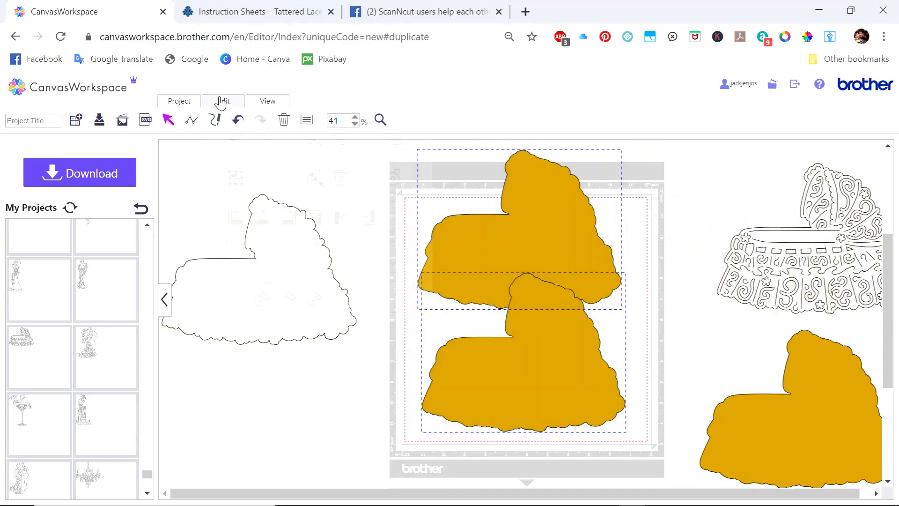
{"action": "left_click", "coordinate": [223, 102]}
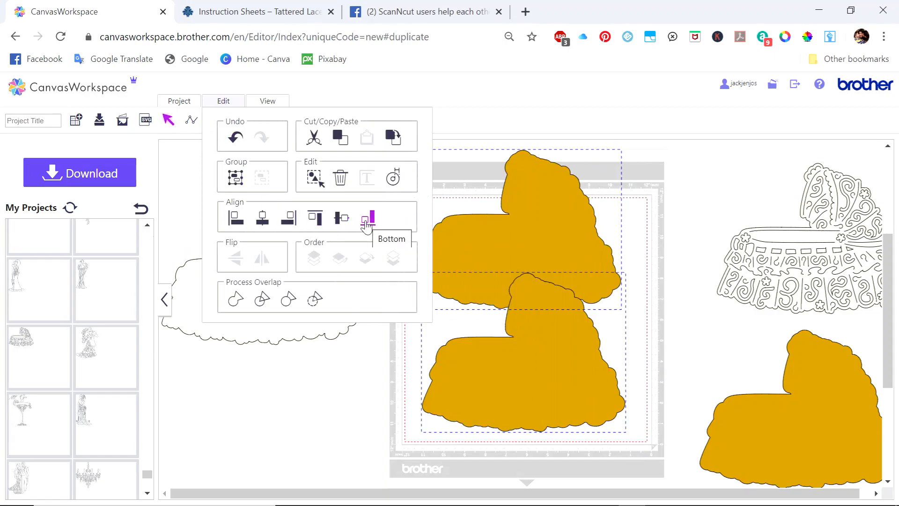
{"action": "left_click", "coordinate": [289, 219]}
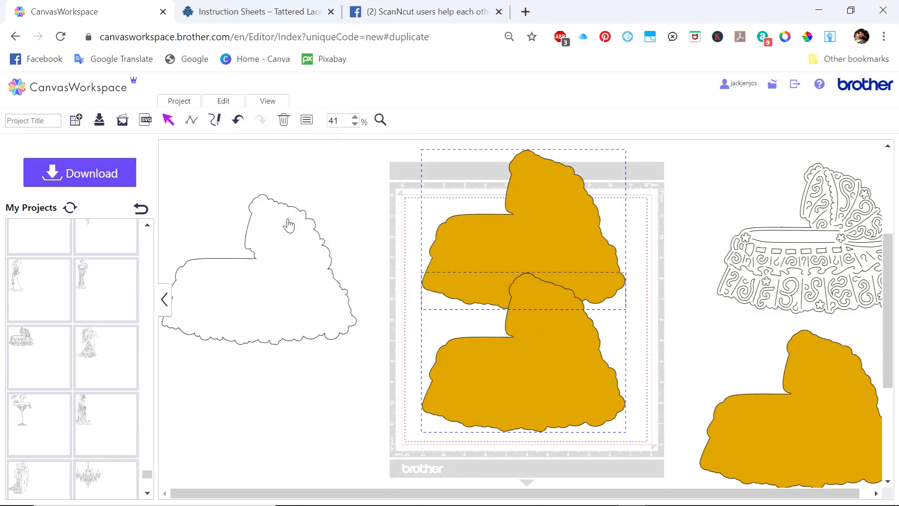
{"action": "left_click", "coordinate": [381, 205]}
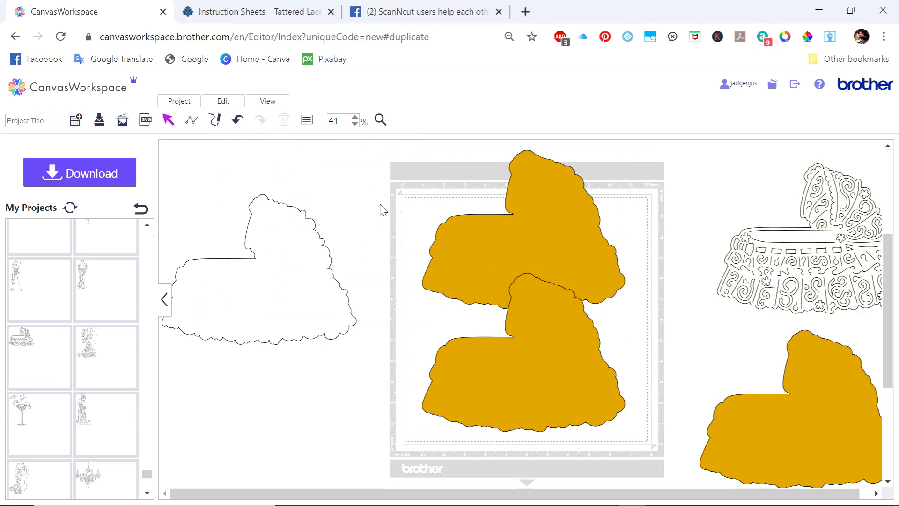
Flip the upper golden shape vertically so its hood points down toward the lower shape
{"action": "left_click", "coordinate": [543, 201]}
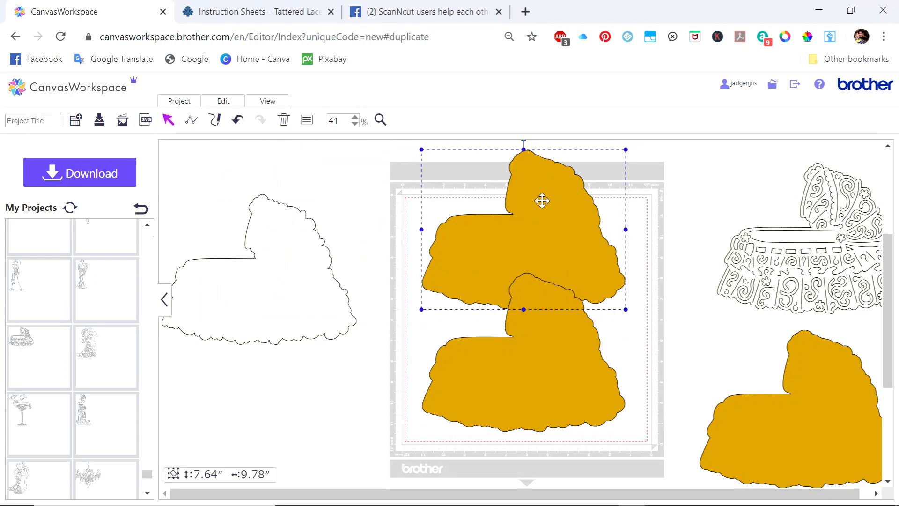
{"action": "left_click", "coordinate": [231, 108]}
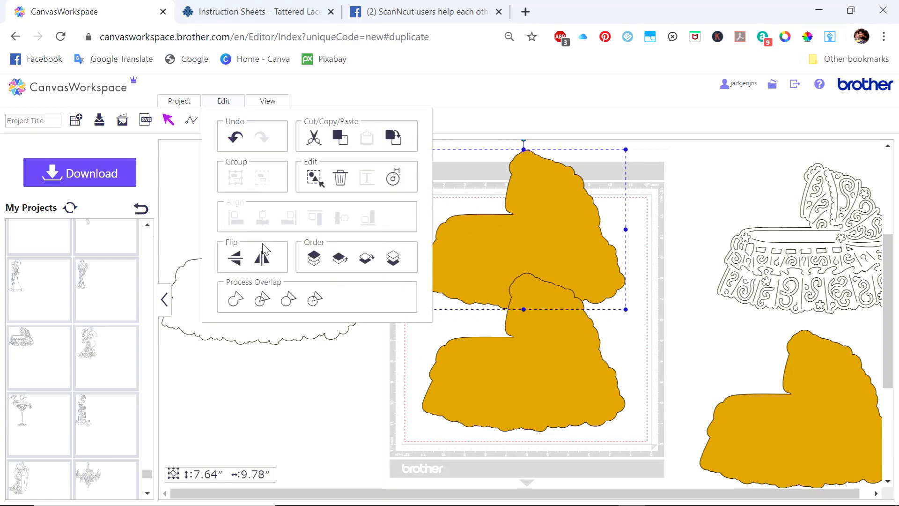
{"action": "left_click", "coordinate": [240, 262]}
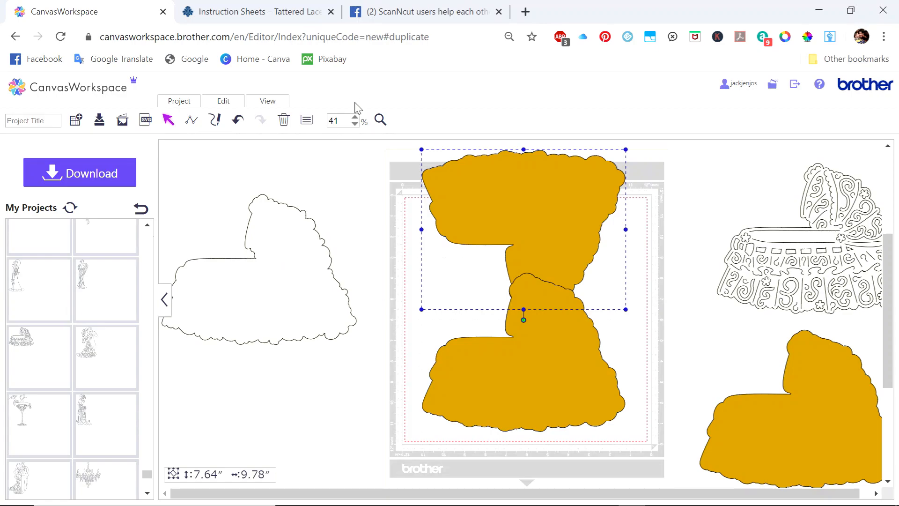
At 25% zoom, nudge the flipped golden shape upward until its hood only slightly overlaps the lower shape's hood
{"action": "left_click", "coordinate": [355, 123]}
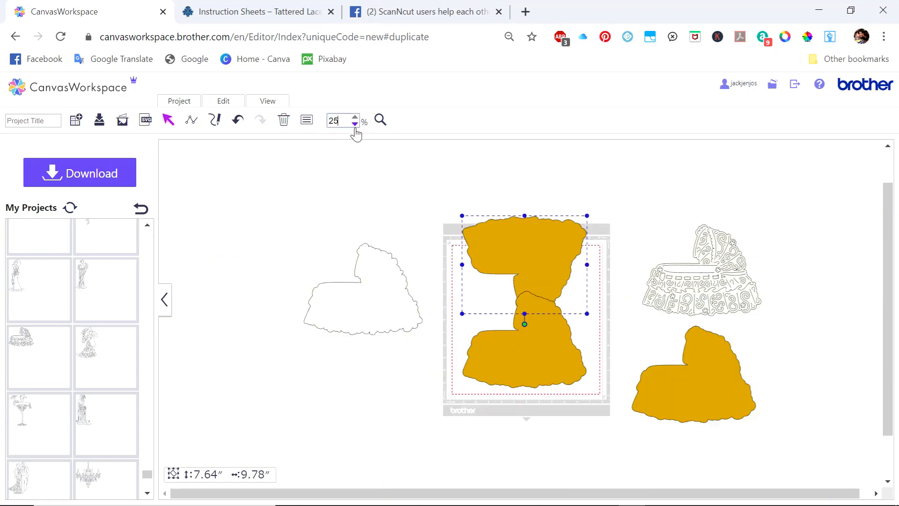
{"action": "key", "text": "BackSpace"}
{"action": "key", "text": "BackSpace"}
{"action": "type", "text": "50"}
{"action": "key", "text": "Return"}
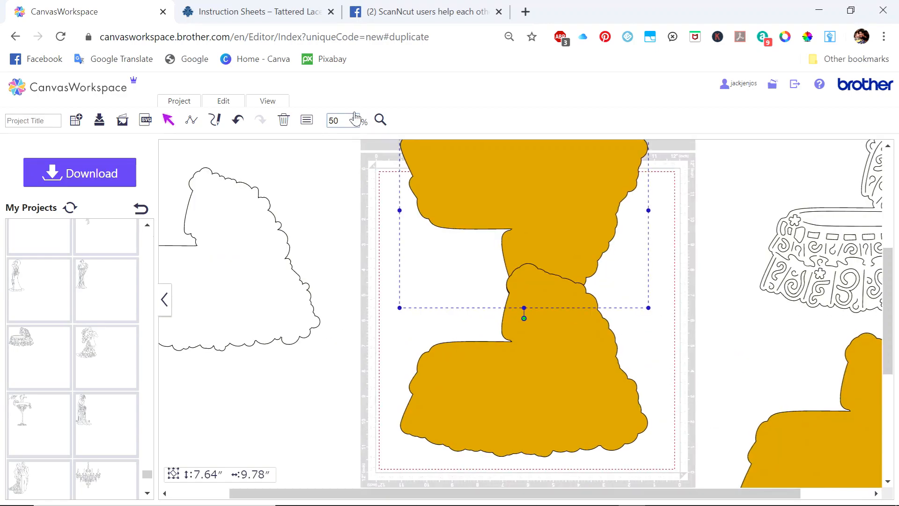
{"action": "left_click", "coordinate": [355, 124]}
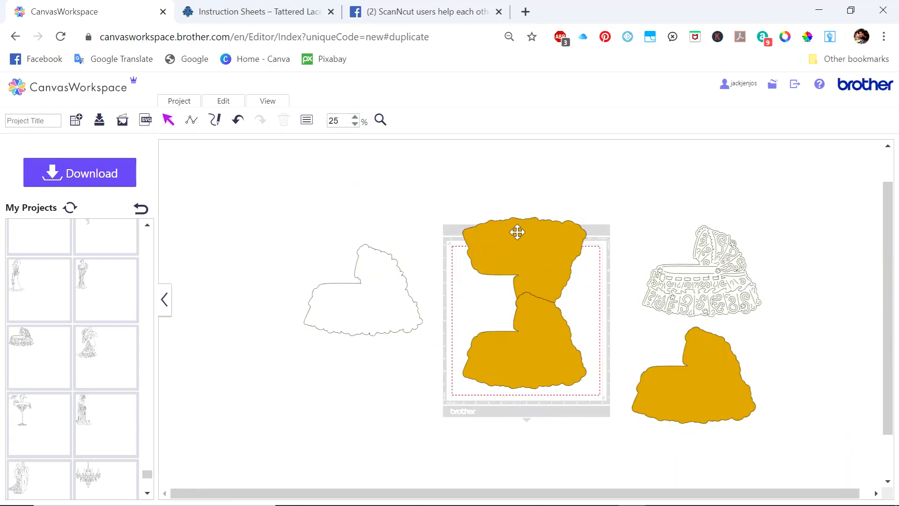
{"action": "key", "text": "Up"}
{"action": "key", "text": "Up"}
{"action": "key", "text": "Up"}
{"action": "key", "text": "Up"}
{"action": "key", "text": "Up"}
{"action": "key", "text": "Up"}
{"action": "key", "text": "Up"}
{"action": "key", "text": "Up"}
{"action": "key", "text": "Up"}
{"action": "key", "text": "Up"}
{"action": "key", "text": "Up"}
{"action": "key", "text": "Up"}
{"action": "key", "text": "Up"}
{"action": "key", "text": "Up"}
{"action": "key", "text": "Up"}
{"action": "key", "text": "Up"}
{"action": "key", "text": "Up"}
{"action": "key", "text": "Up"}
{"action": "key", "text": "Up"}
{"action": "key", "text": "Up"}
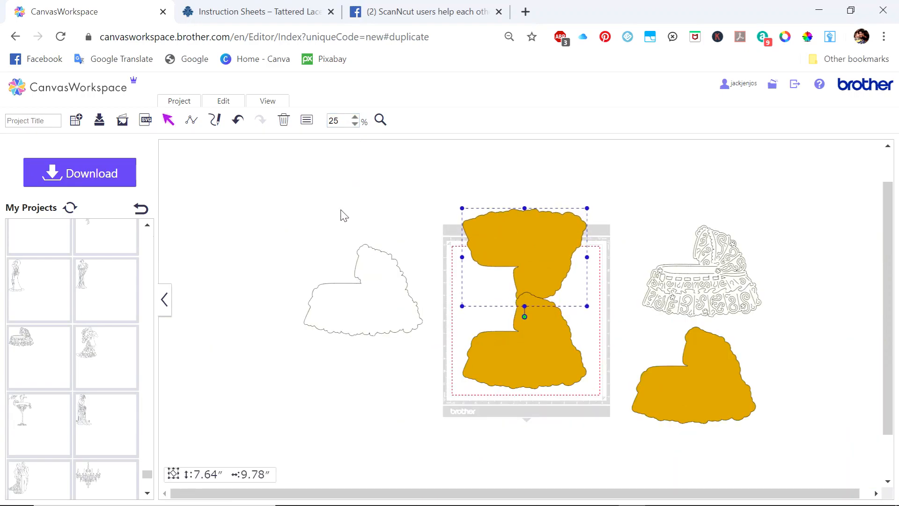
Nudge the flipped golden shape upward until its hood just clears the lower shape's hood
{"action": "key", "text": "Up"}
{"action": "key", "text": "Up"}
{"action": "key", "text": "Up"}
{"action": "key", "text": "Up"}
{"action": "key", "text": "Up"}
{"action": "key", "text": "Up"}
{"action": "key", "text": "Up"}
{"action": "key", "text": "Up"}
{"action": "key", "text": "Up"}
{"action": "key", "text": "Up"}
{"action": "key", "text": "Up"}
{"action": "key", "text": "Up"}
{"action": "key", "text": "Up"}
{"action": "key", "text": "Up"}
{"action": "key", "text": "Up"}
{"action": "key", "text": "Up"}
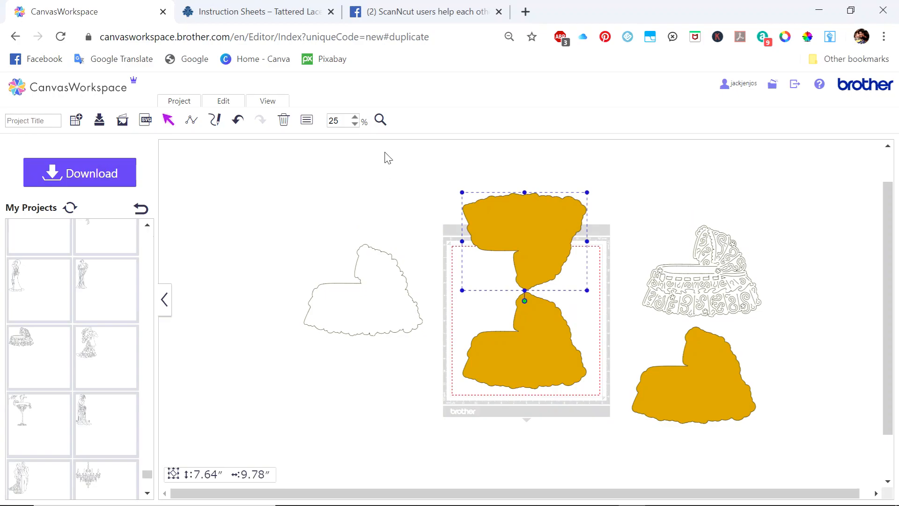
Nudge the flipped golden shape back down until its hood slightly overlaps the lower shape's hood
{"action": "key", "text": "Down"}
{"action": "key", "text": "Down"}
{"action": "key", "text": "Down"}
{"action": "key", "text": "Down"}
{"action": "key", "text": "Down"}
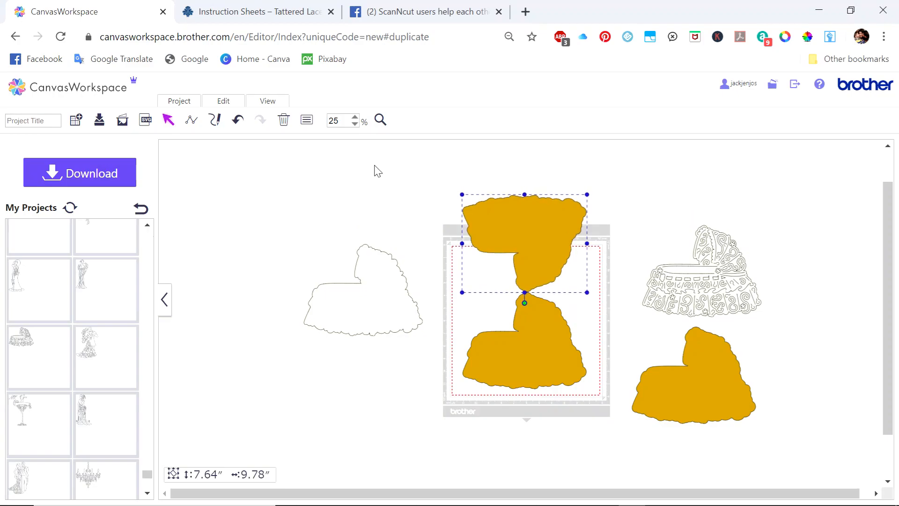
{"action": "key", "text": "Down"}
{"action": "key", "text": "Down"}
{"action": "key", "text": "Down"}
{"action": "key", "text": "Down"}
{"action": "key", "text": "Down"}
{"action": "key", "text": "Down"}
{"action": "key", "text": "Down"}
{"action": "key", "text": "Down"}
{"action": "key", "text": "Down"}
{"action": "key", "text": "Down"}
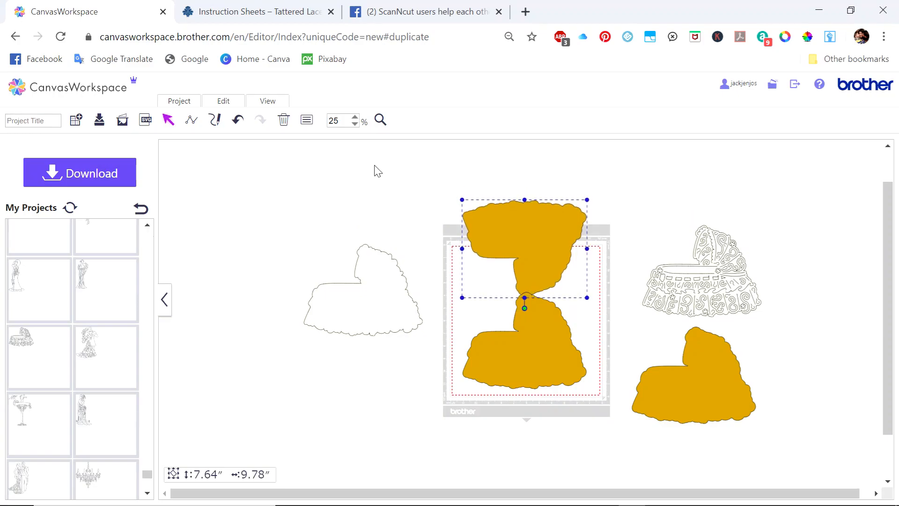
{"action": "key", "text": "Down"}
{"action": "key", "text": "Down"}
Move the plain bassinet outline from beside the mat to the far side of the detailed bassinet
{"action": "left_click_drag", "start_coordinate": [417, 168], "coordinate": [521, 314]}
{"action": "left_click_drag", "start_coordinate": [374, 287], "coordinate": [836, 275]}
Weld the two overlapping golden shapes into one card base and centre it on the mat
{"action": "left_click_drag", "start_coordinate": [428, 202], "coordinate": [581, 397]}
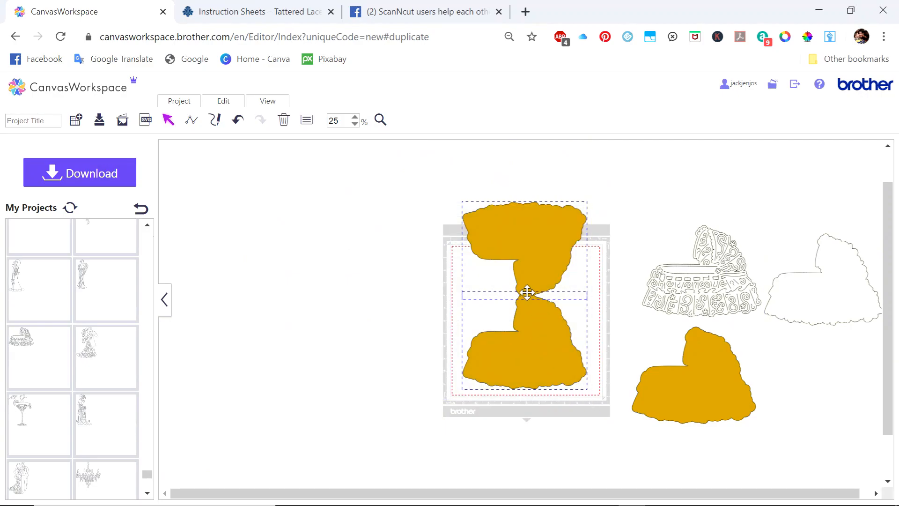
{"action": "right_click", "coordinate": [535, 324]}
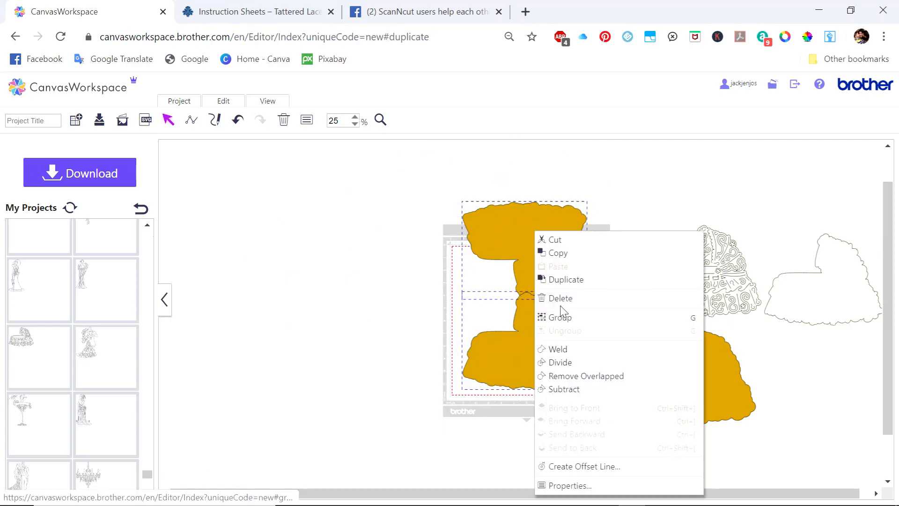
{"action": "left_click", "coordinate": [562, 351]}
{"action": "left_click_drag", "start_coordinate": [558, 347], "coordinate": [554, 353]}
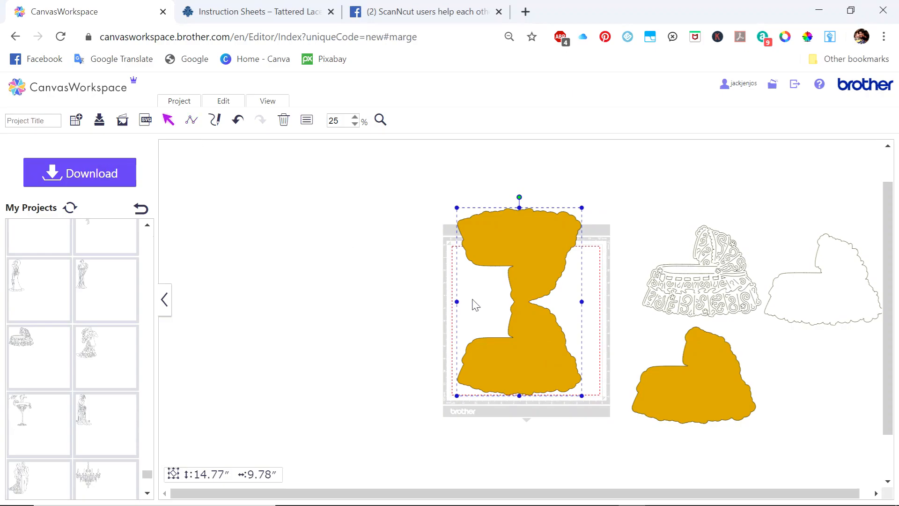
{"action": "left_click_drag", "start_coordinate": [533, 275], "coordinate": [540, 292]}
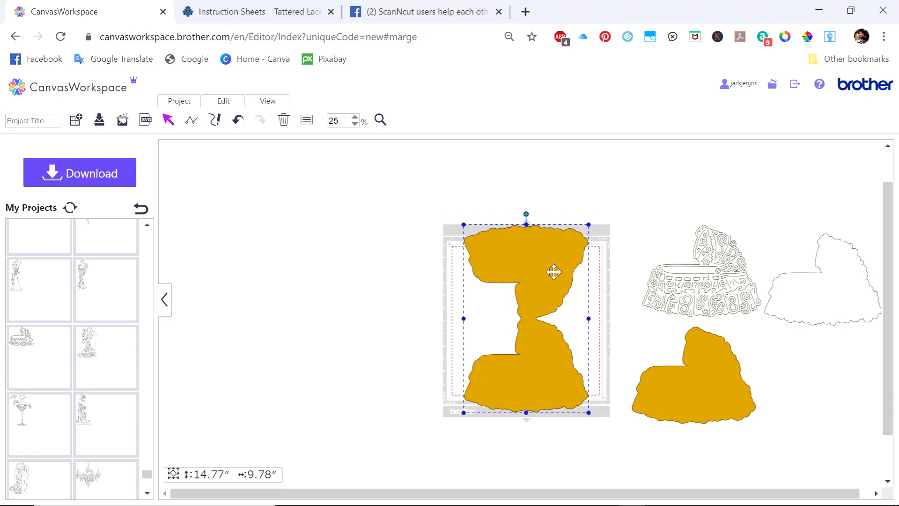
Send the welded card base to the back and fill it with white
{"action": "right_click", "coordinate": [552, 274]}
{"action": "left_click", "coordinate": [591, 449]}
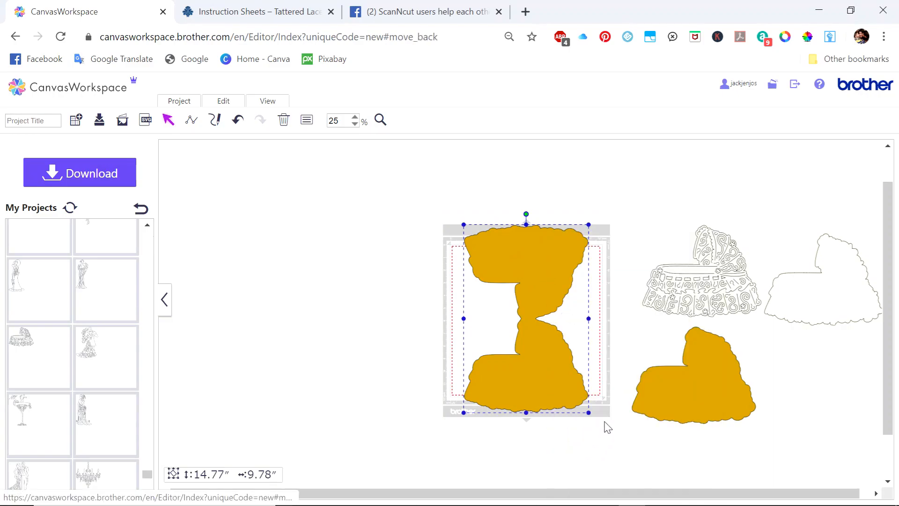
{"action": "left_click", "coordinate": [709, 371]}
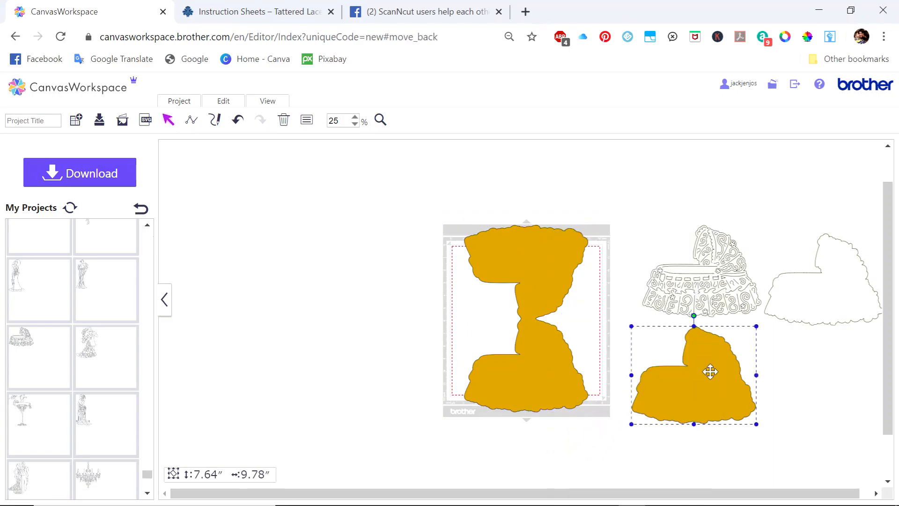
{"action": "right_click", "coordinate": [711, 371]}
{"action": "left_click", "coordinate": [547, 375]}
{"action": "right_click", "coordinate": [546, 375]}
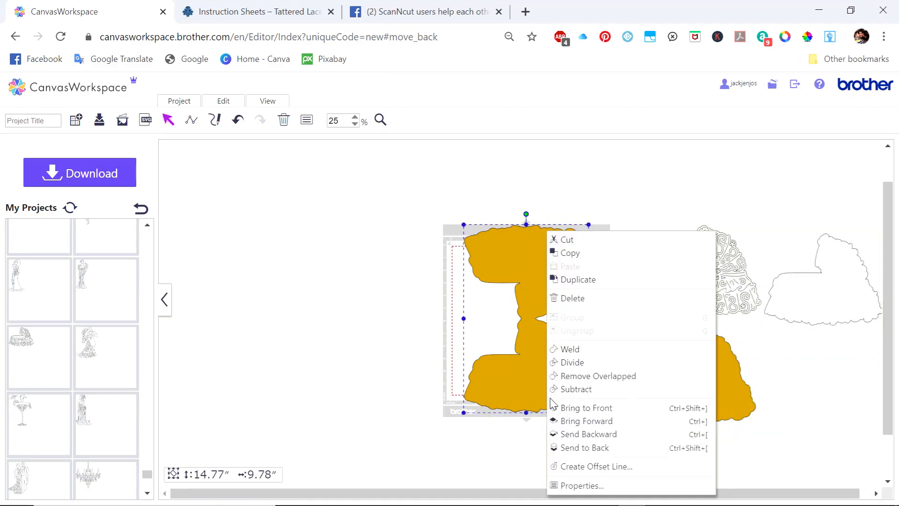
{"action": "left_click", "coordinate": [561, 484]}
{"action": "left_click", "coordinate": [244, 256]}
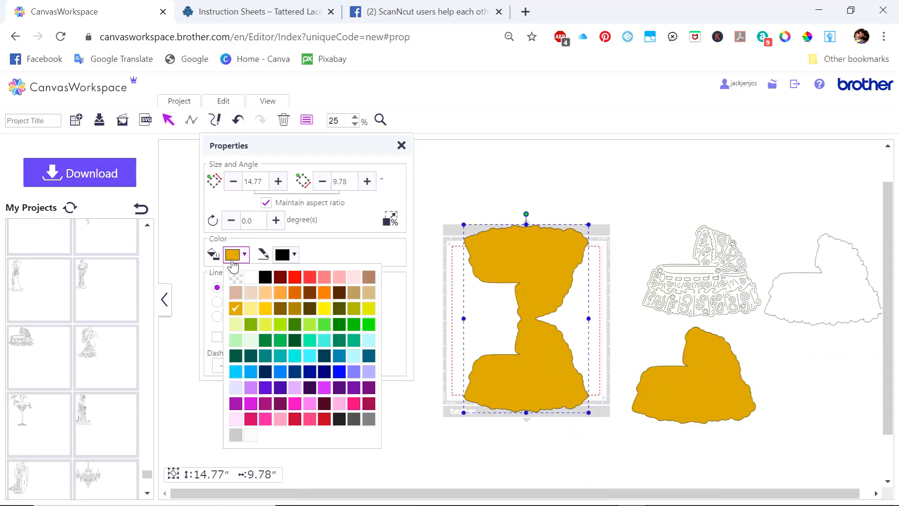
{"action": "left_click", "coordinate": [253, 281]}
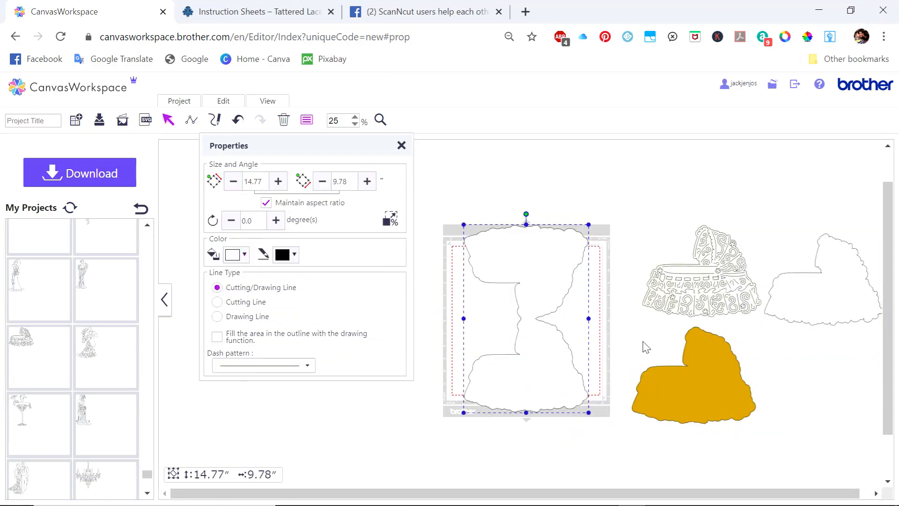
Place the remaining golden shape exactly over the lower half of the card base and fill it with pale beige
{"action": "left_click_drag", "start_coordinate": [705, 381], "coordinate": [666, 377]}
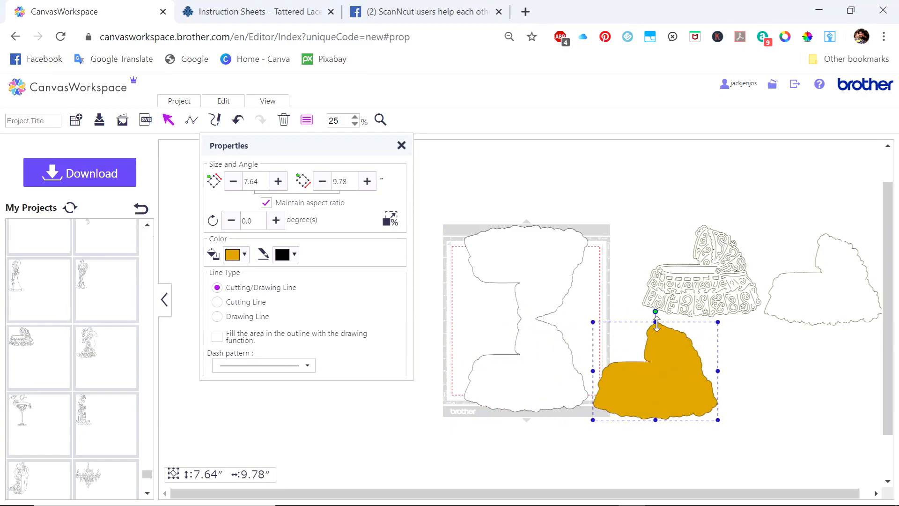
{"action": "left_click_drag", "start_coordinate": [676, 370], "coordinate": [546, 362]}
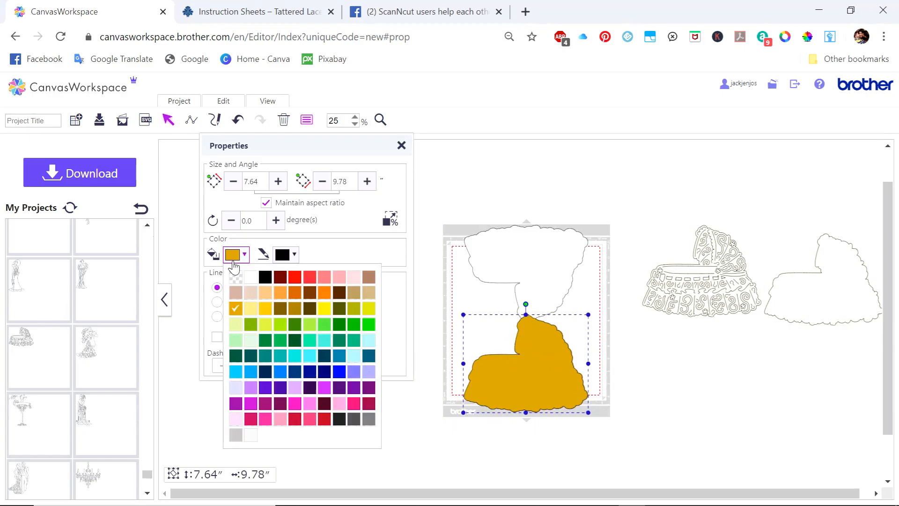
{"action": "left_click", "coordinate": [251, 294]}
Move the plain bassinet outline below the detailed bassinet and bring it to the front
{"action": "left_click", "coordinate": [709, 276]}
{"action": "right_click", "coordinate": [709, 276]}
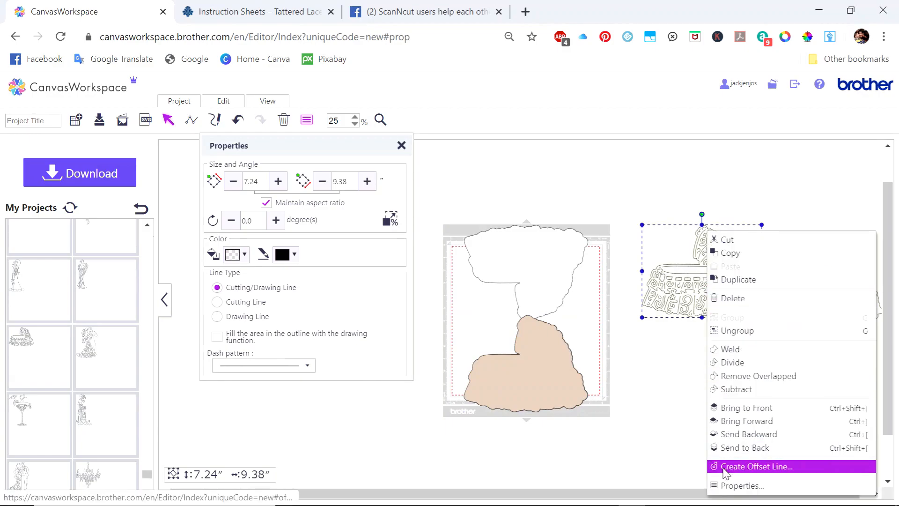
{"action": "left_click", "coordinate": [678, 408]}
{"action": "left_click_drag", "start_coordinate": [803, 291], "coordinate": [668, 386]}
{"action": "right_click", "coordinate": [673, 389]}
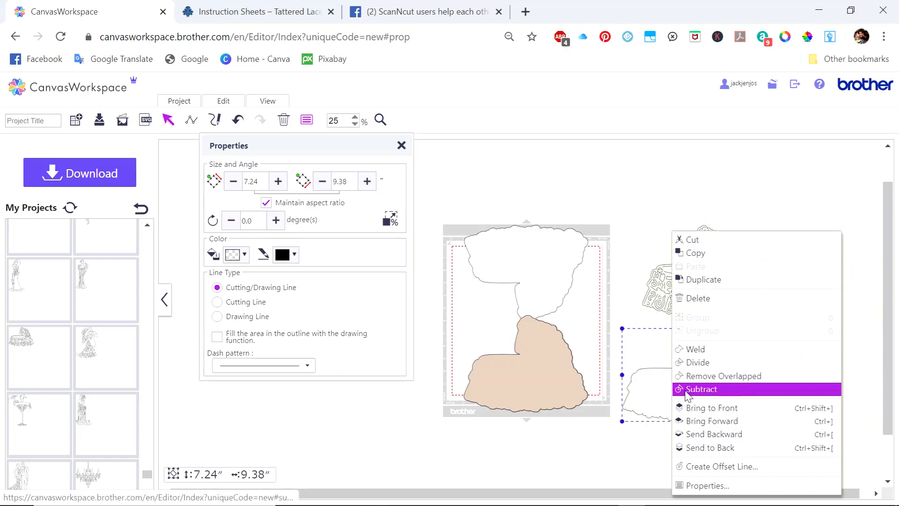
{"action": "left_click", "coordinate": [683, 407]}
Centre the plain outline on the beige shape and fill it with light orange
{"action": "left_click_drag", "start_coordinate": [670, 392], "coordinate": [536, 384]}
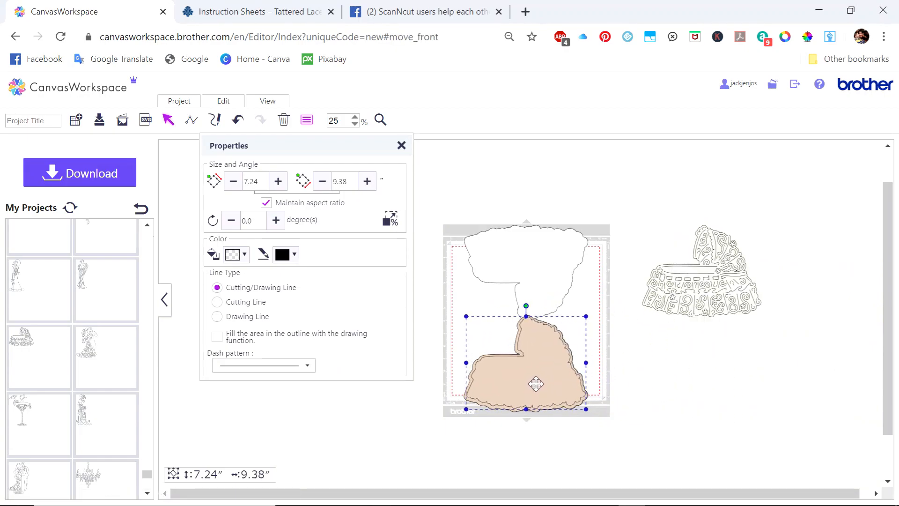
{"action": "left_click", "coordinate": [237, 255]}
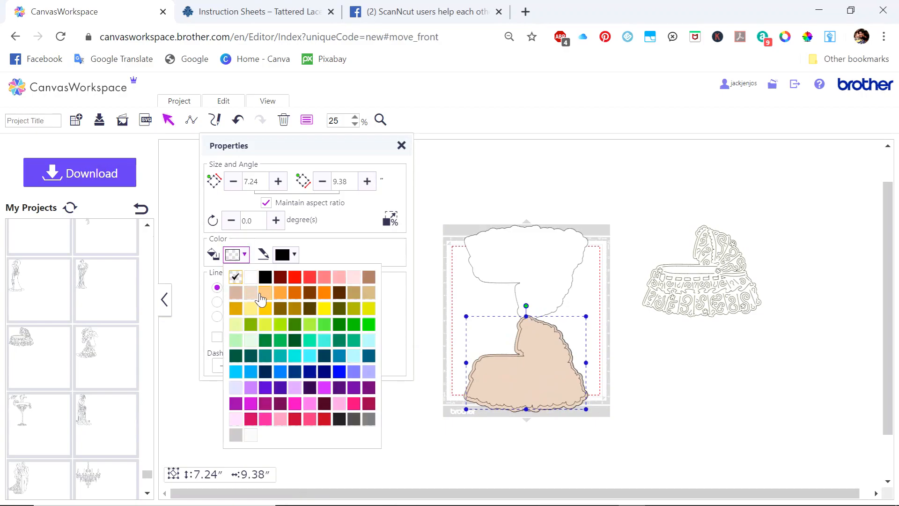
{"action": "left_click", "coordinate": [284, 295]}
Examine the cut lines of the detailed lace bassinet closely at 100% zoom
{"action": "left_click", "coordinate": [702, 289]}
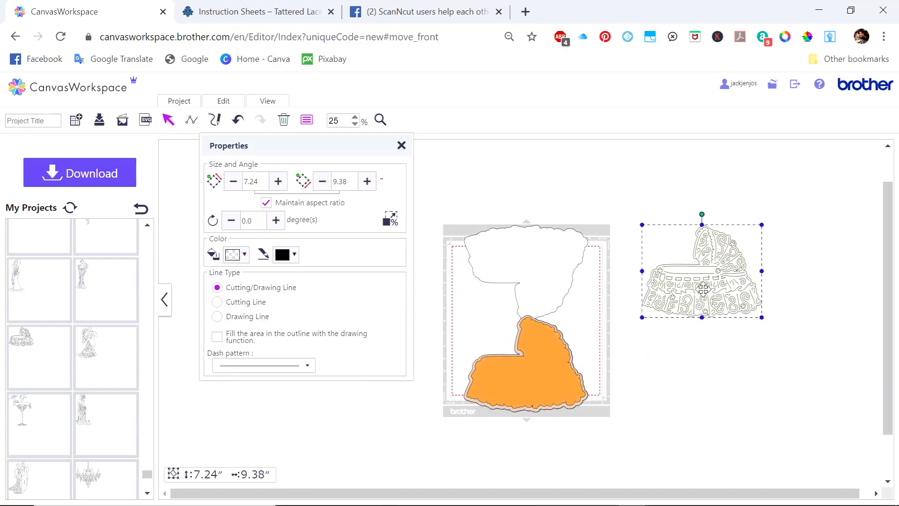
{"action": "left_click", "coordinate": [465, 176]}
{"action": "left_click", "coordinate": [382, 121]}
{"action": "left_click_drag", "start_coordinate": [624, 194], "coordinate": [822, 408]}
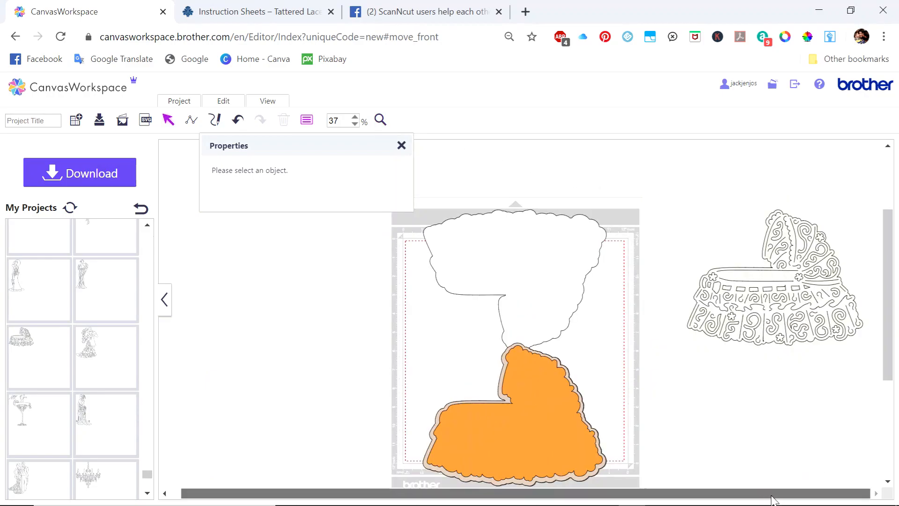
{"action": "left_click_drag", "start_coordinate": [709, 196], "coordinate": [834, 395]}
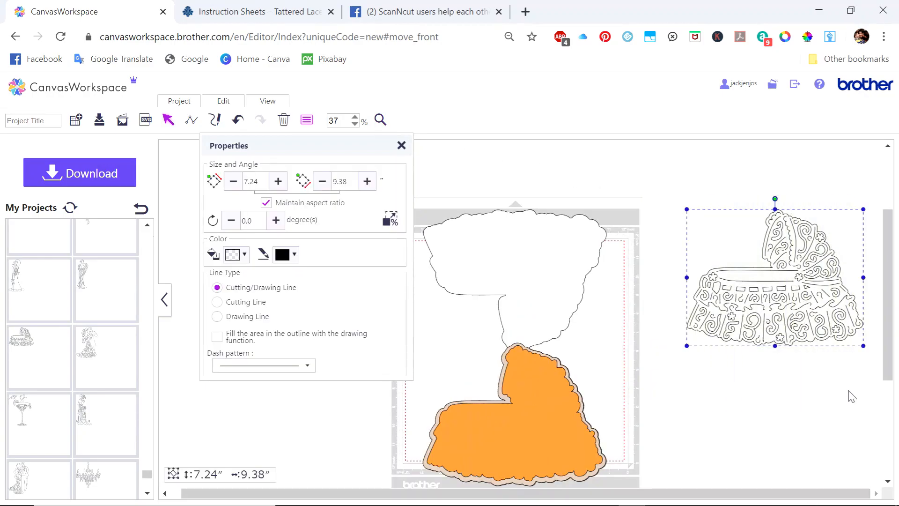
{"action": "left_click", "coordinate": [355, 117]}
{"action": "left_click", "coordinate": [355, 118]}
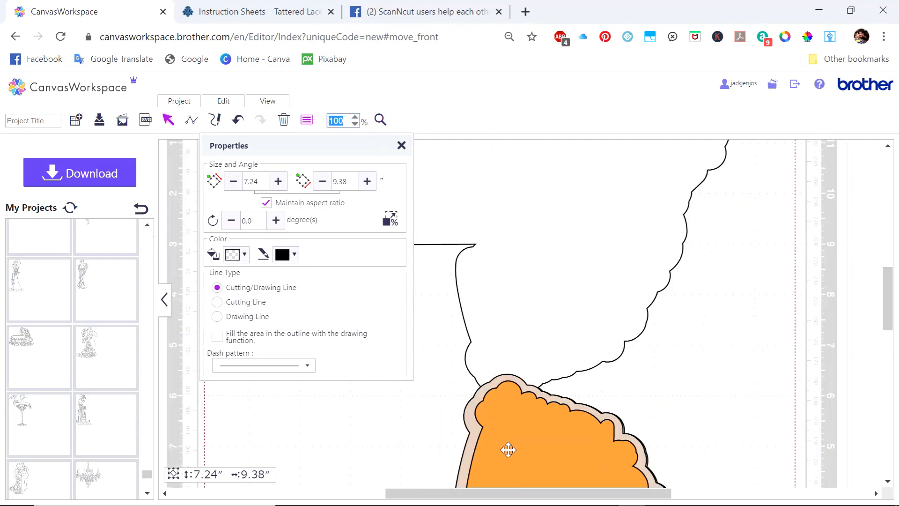
{"action": "left_click_drag", "start_coordinate": [506, 498], "coordinate": [705, 497]}
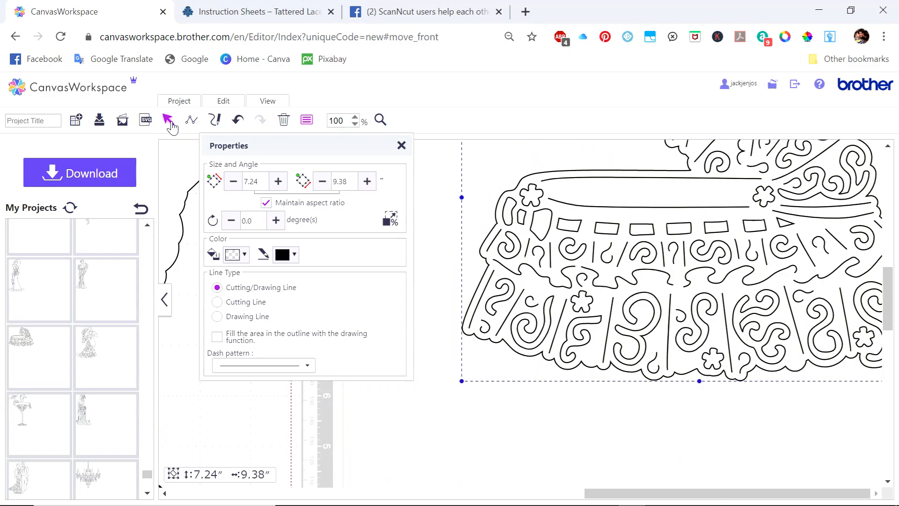
{"action": "left_click", "coordinate": [401, 146]}
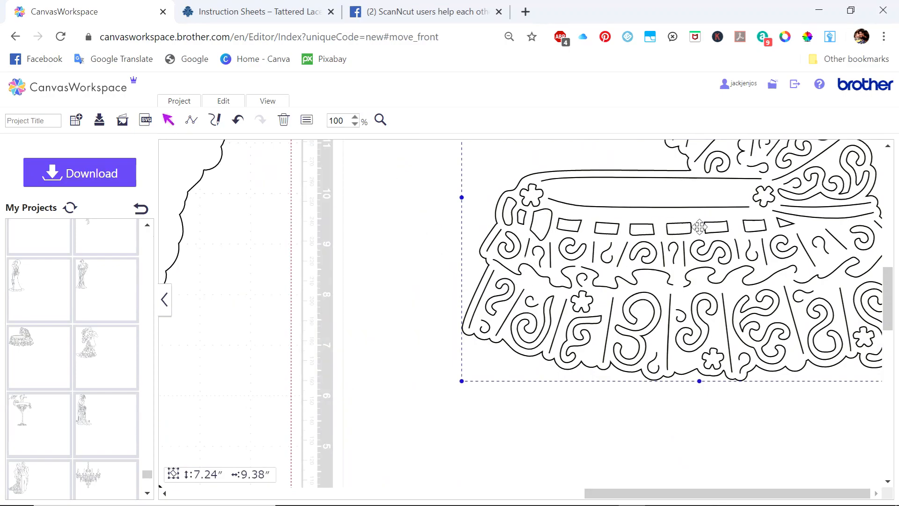
{"action": "mouse_move", "coordinate": [723, 495]}
{"action": "left_mouse_down"}
{"action": "mouse_move", "coordinate": [693, 496]}
{"action": "mouse_move", "coordinate": [732, 494]}
{"action": "left_mouse_up"}
{"action": "left_click_drag", "start_coordinate": [581, 260], "coordinate": [535, 312]}
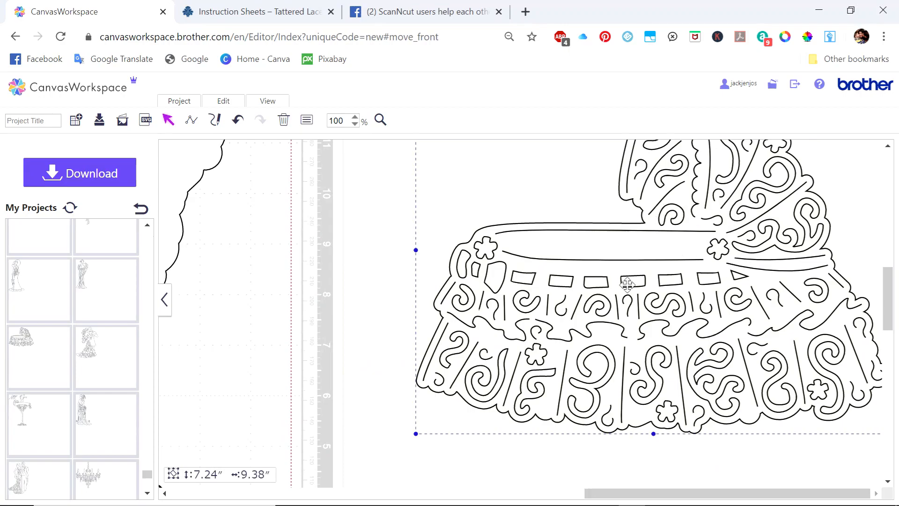
Ungroup the detailed lace bassinet and select only its outer outline
{"action": "right_click", "coordinate": [537, 305]}
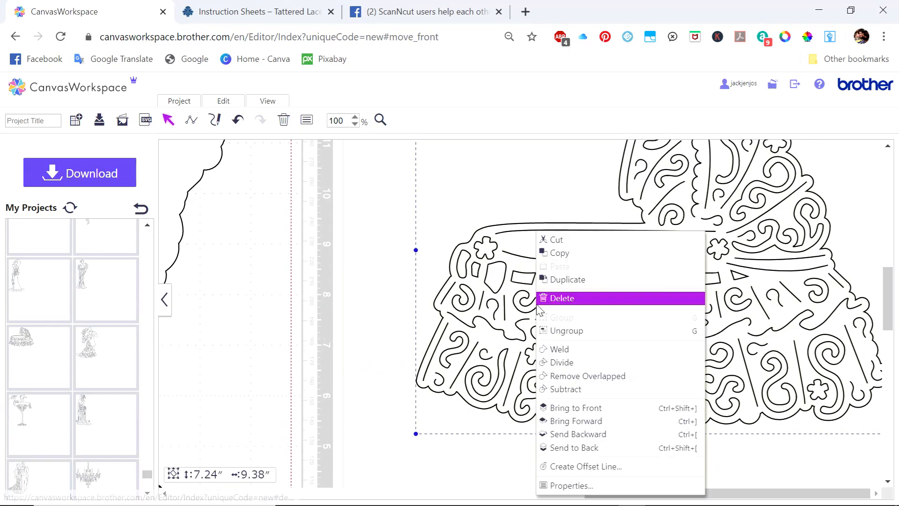
{"action": "left_click", "coordinate": [553, 332]}
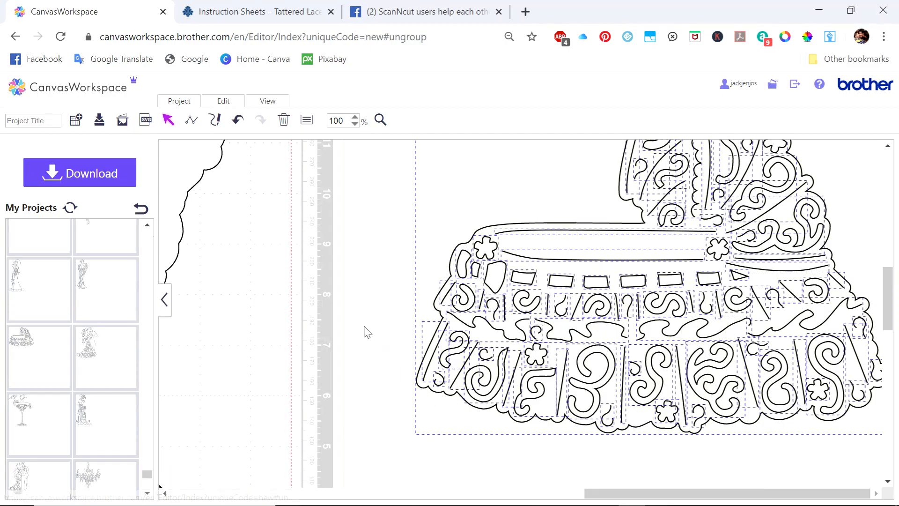
{"action": "left_click", "coordinate": [470, 293]}
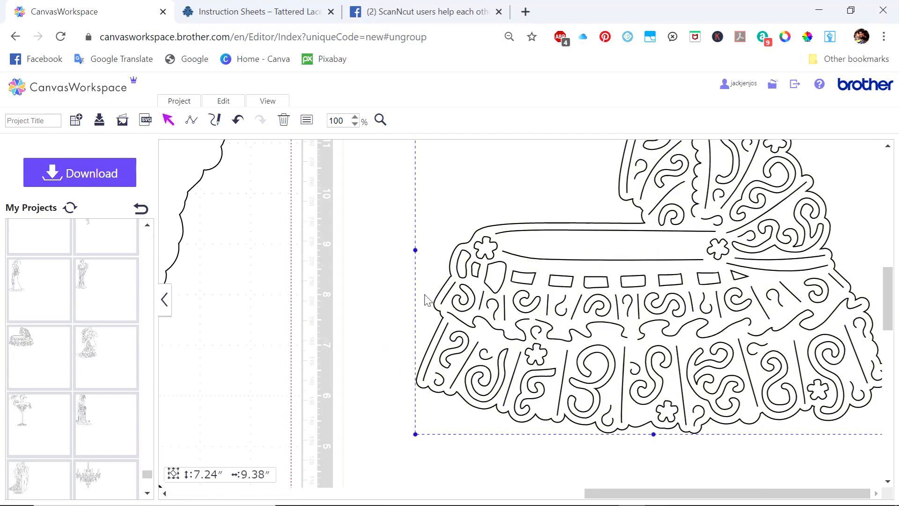
Select all pieces of the detailed lace bassinet at 25% zoom and group them again
{"action": "left_click", "coordinate": [355, 124]}
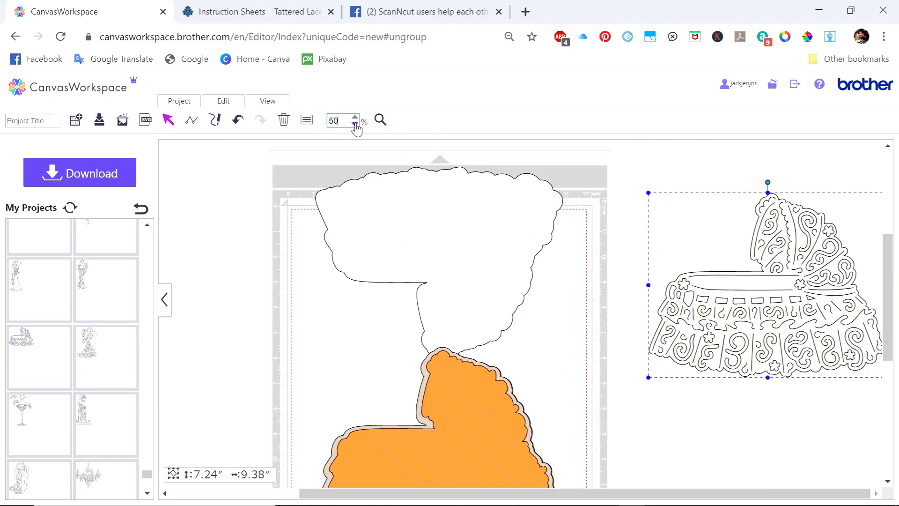
{"action": "left_click", "coordinate": [355, 124]}
{"action": "left_click_drag", "start_coordinate": [759, 385], "coordinate": [616, 246]}
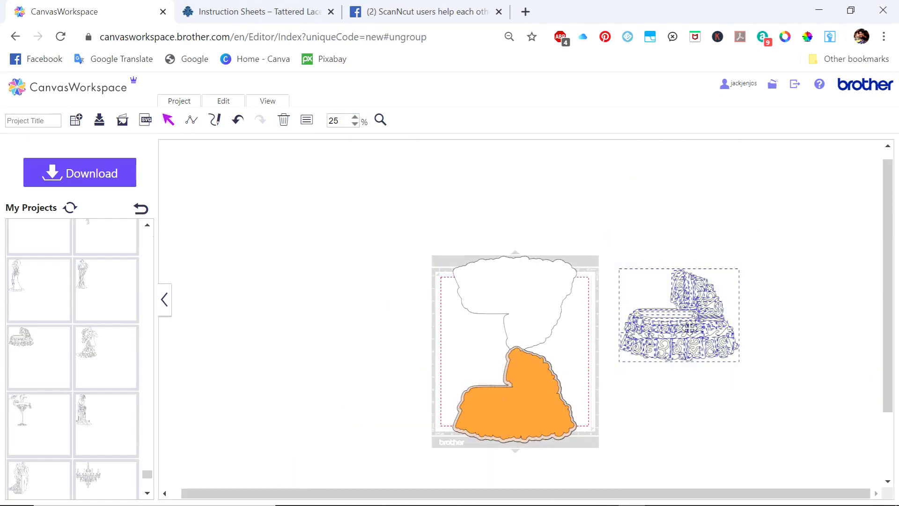
{"action": "right_click", "coordinate": [690, 328]}
{"action": "left_click", "coordinate": [705, 316]}
Bring the detailed lace bassinet to the front and centre it on the orange shape
{"action": "right_click", "coordinate": [705, 323]}
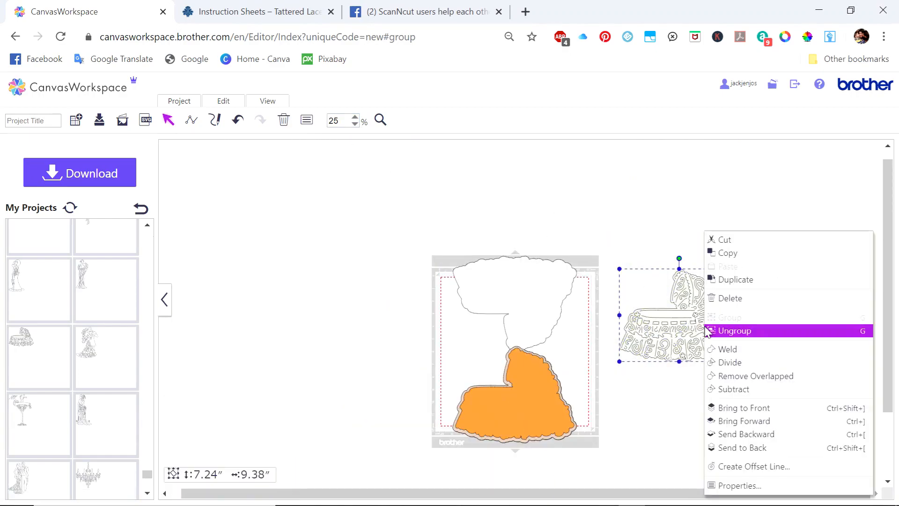
{"action": "left_click", "coordinate": [732, 406]}
{"action": "left_click_drag", "start_coordinate": [706, 337], "coordinate": [542, 416]}
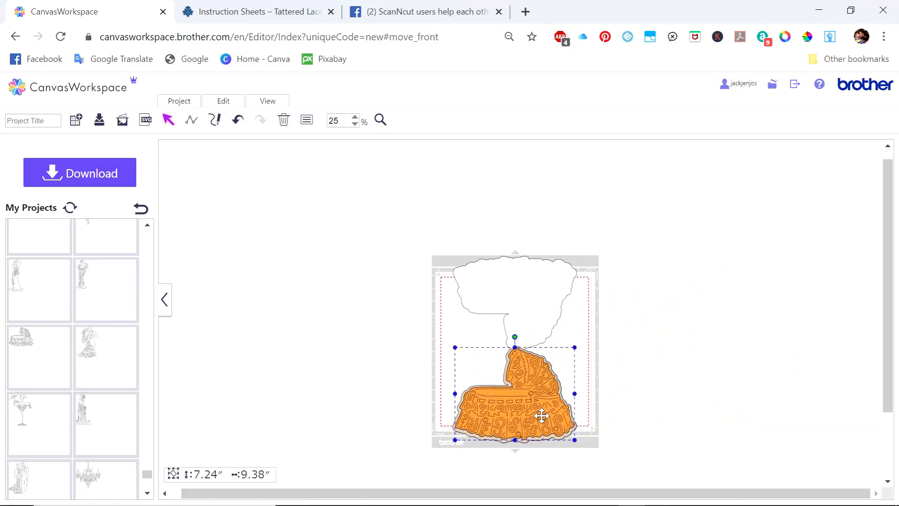
Fill the grouped lace bassinet on top of the orange shape with turquoise
{"action": "right_click", "coordinate": [542, 415]}
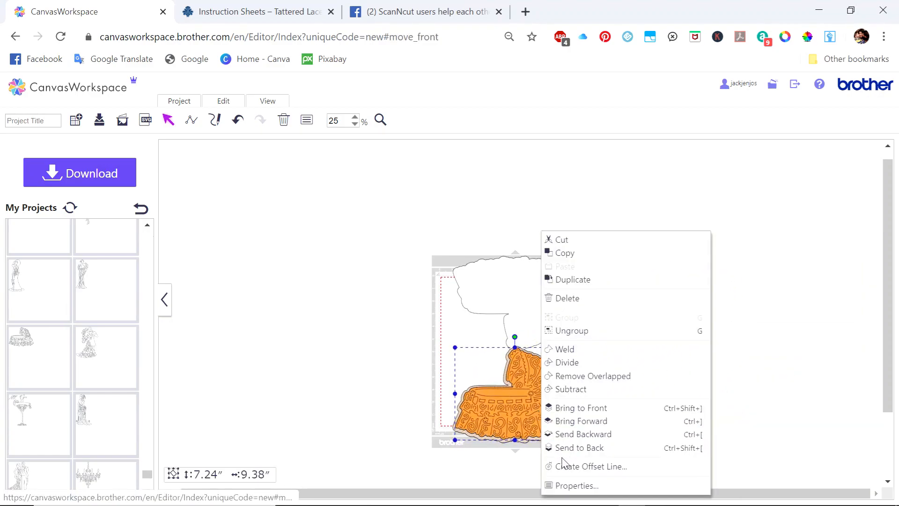
{"action": "left_click", "coordinate": [560, 486]}
{"action": "left_click", "coordinate": [237, 257]}
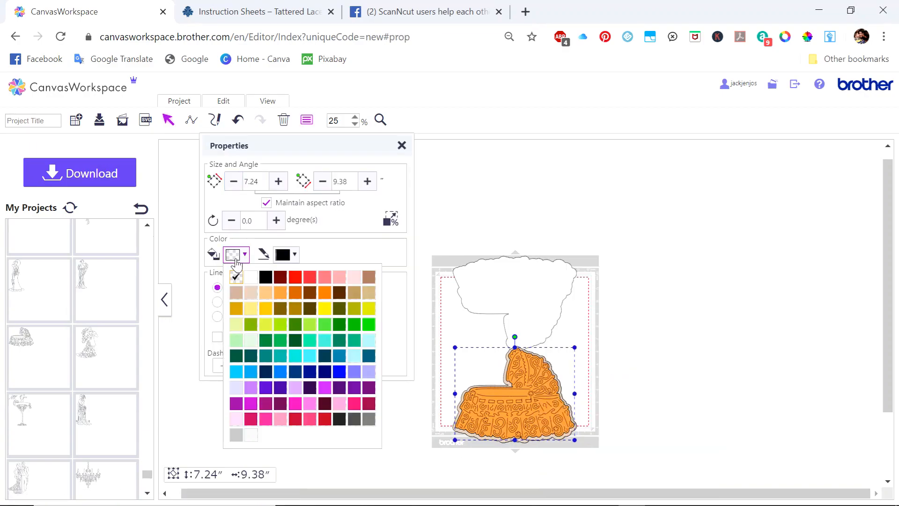
{"action": "left_click", "coordinate": [326, 347]}
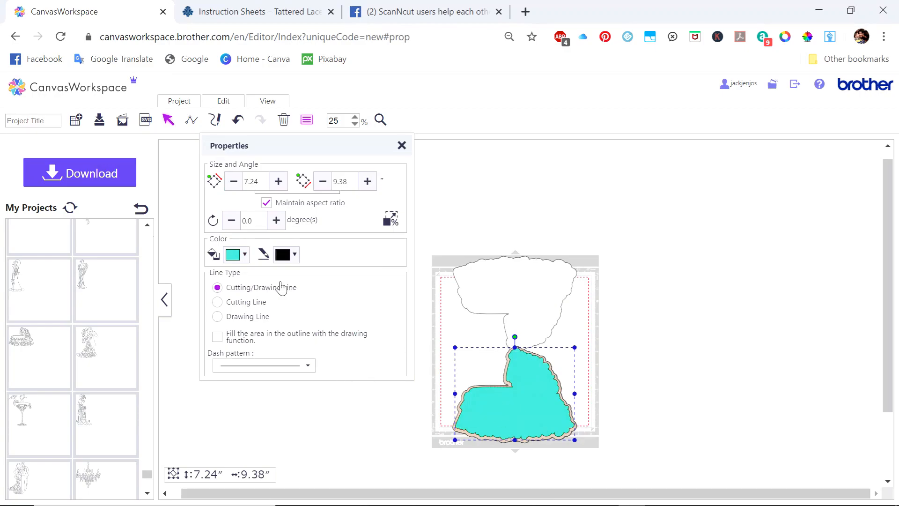
Set the fill colour of the grouped lace bassinet on top of the orange shape to transparent
{"action": "left_click", "coordinate": [236, 256]}
{"action": "left_click", "coordinate": [239, 281]}
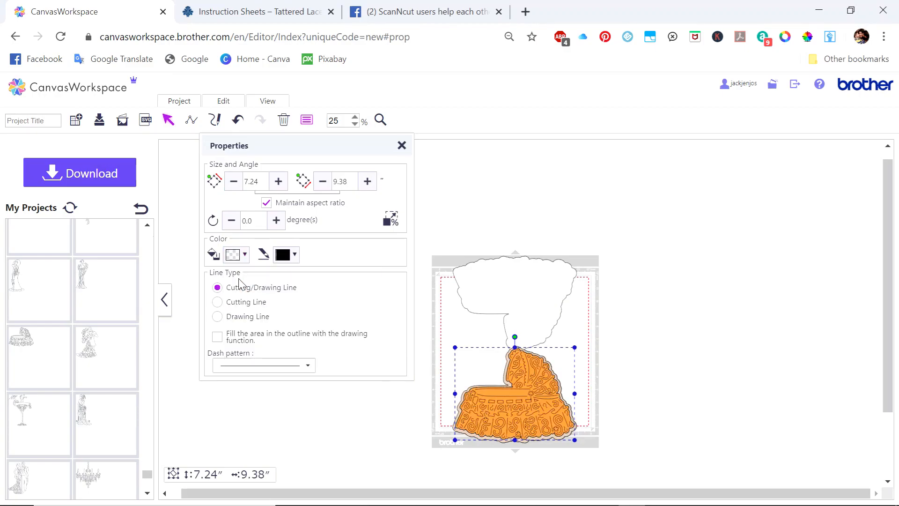
{"action": "left_click", "coordinate": [401, 149]}
Select the mirrored card base together with all the stacked bassinet layers and group them
{"action": "left_click_drag", "start_coordinate": [386, 221], "coordinate": [658, 495]}
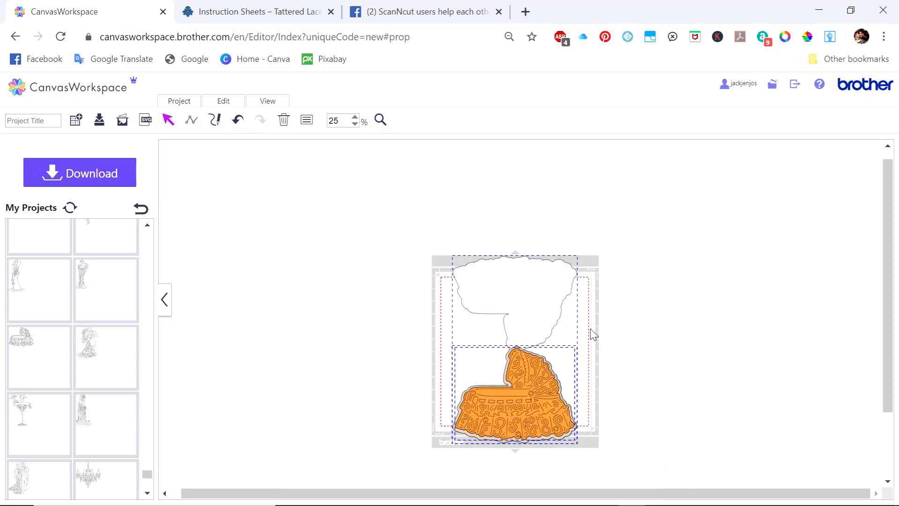
{"action": "right_click", "coordinate": [530, 298]}
{"action": "left_click", "coordinate": [548, 315]}
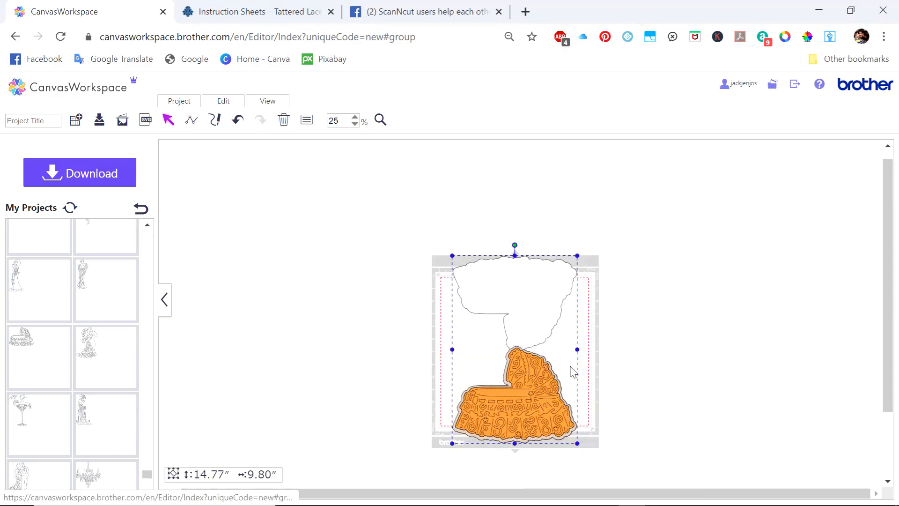
Scale the grouped card down proportionally to about 10.63 by 7.05 inches and place it inside the mat's cutting area
{"action": "left_click_drag", "start_coordinate": [579, 445], "coordinate": [559, 425]}
{"action": "left_click_drag", "start_coordinate": [533, 387], "coordinate": [546, 414]}
{"action": "left_click_drag", "start_coordinate": [509, 350], "coordinate": [514, 367]}
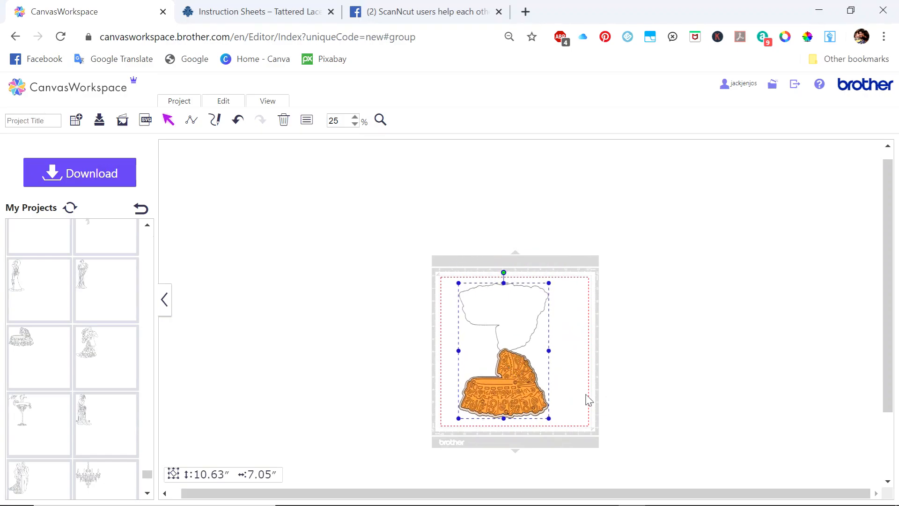
Move the grouped card so its upper-left corner sits at the zero point of the mat's rulers
{"action": "left_click", "coordinate": [355, 117]}
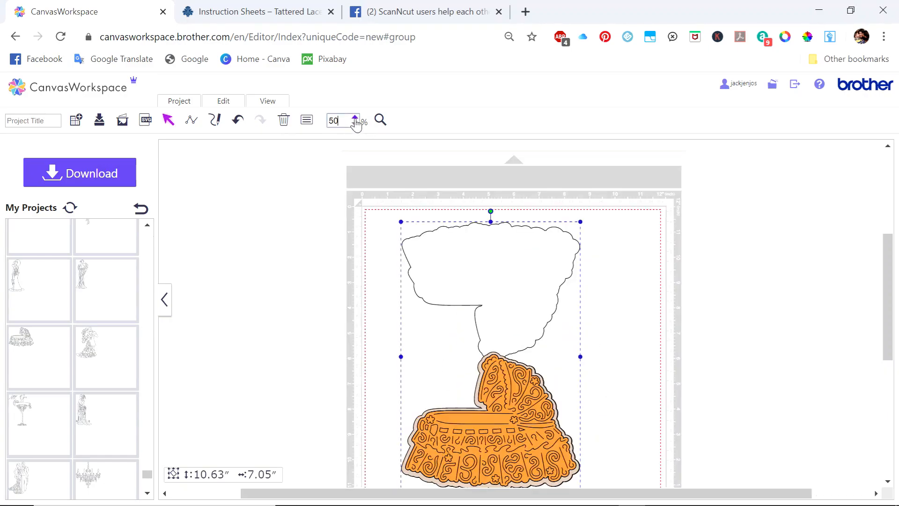
{"action": "left_click", "coordinate": [355, 117]}
{"action": "left_click", "coordinate": [355, 117]}
{"action": "scroll", "coordinate": [655, 329], "scroll_direction": "down", "scroll_amount": 3}
{"action": "scroll", "coordinate": [658, 332], "scroll_direction": "down", "scroll_amount": 2}
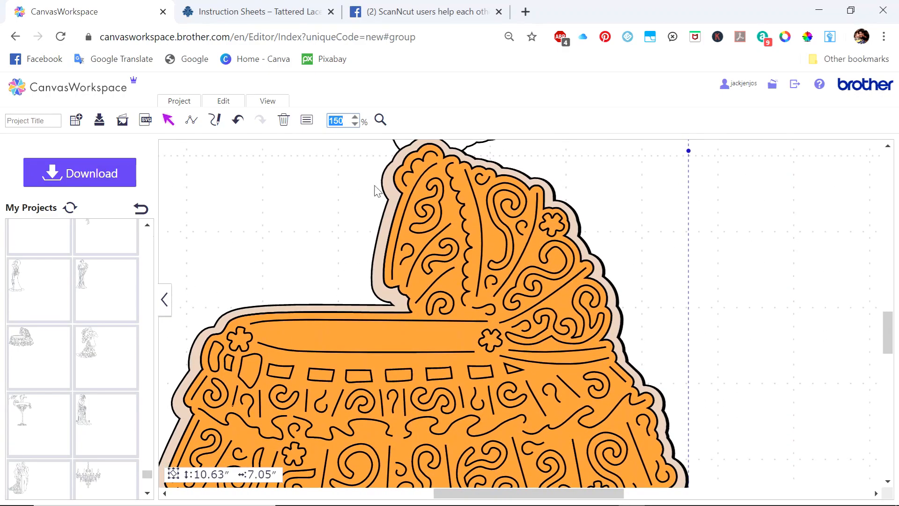
{"action": "left_click", "coordinate": [356, 125]}
{"action": "left_click_drag", "start_coordinate": [501, 351], "coordinate": [463, 280]}
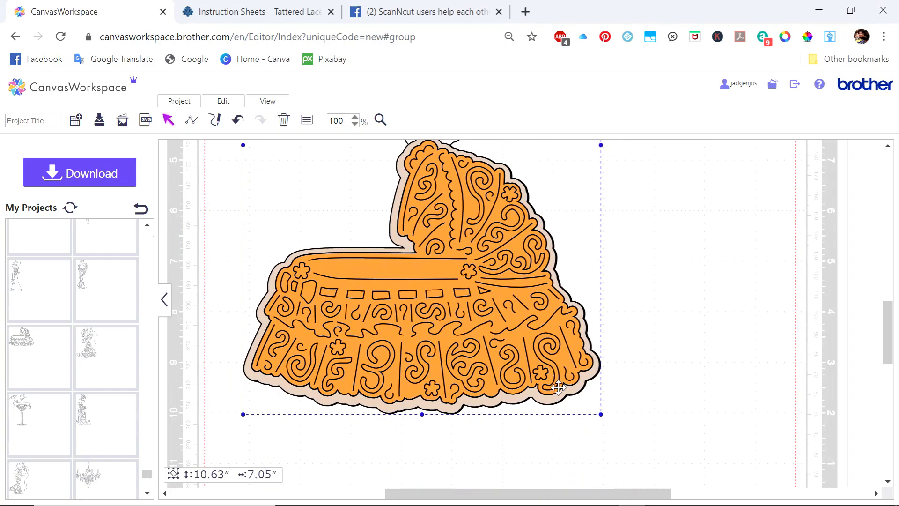
{"action": "scroll", "coordinate": [559, 388], "scroll_direction": "up", "scroll_amount": 2}
{"action": "left_click_drag", "start_coordinate": [492, 402], "coordinate": [458, 461]}
{"action": "left_click_drag", "start_coordinate": [440, 281], "coordinate": [429, 373]}
{"action": "scroll", "coordinate": [436, 417], "scroll_direction": "up", "scroll_amount": 4}
{"action": "left_click_drag", "start_coordinate": [420, 474], "coordinate": [414, 351]}
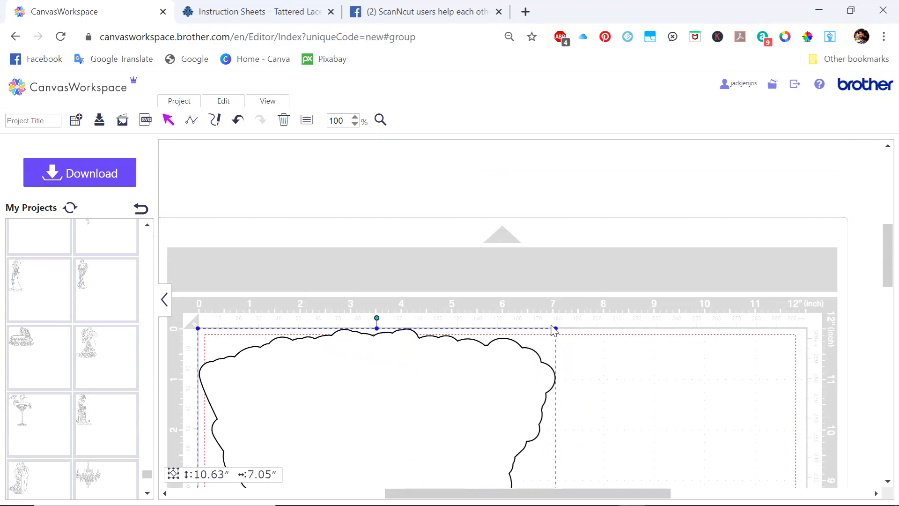
Scale the grouped card down to about 9.06 by 6.01 inches, keeping its upper-left corner at the mat's zero point
{"action": "left_click_drag", "start_coordinate": [554, 330], "coordinate": [503, 370]}
{"action": "left_click_drag", "start_coordinate": [393, 450], "coordinate": [393, 370]}
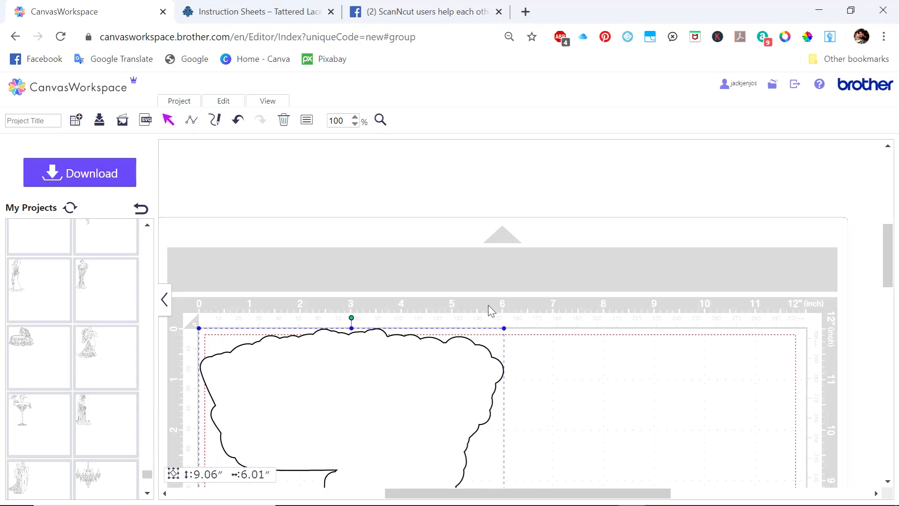
{"action": "scroll", "coordinate": [526, 397], "scroll_direction": "down", "scroll_amount": 3}
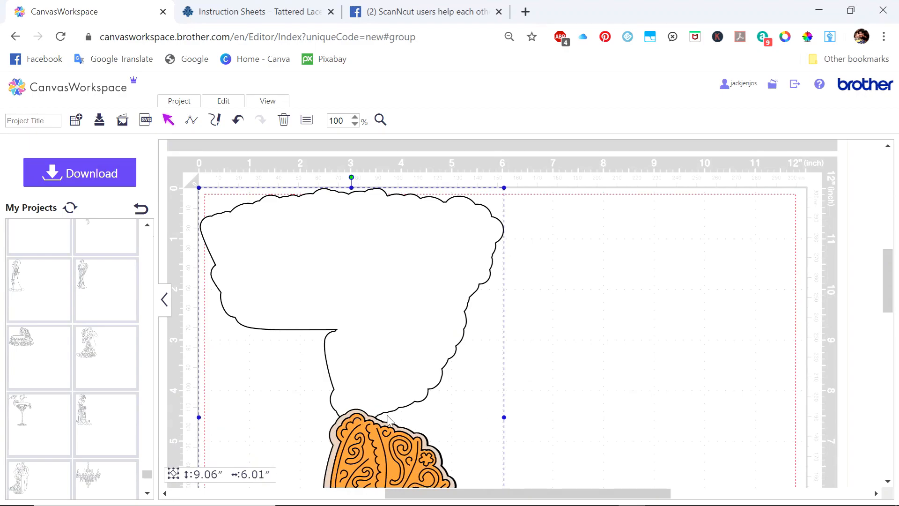
Flip the grouped card horizontally, deselect it and check the mirrored bassinet at 100% zoom
{"action": "left_click", "coordinate": [355, 124]}
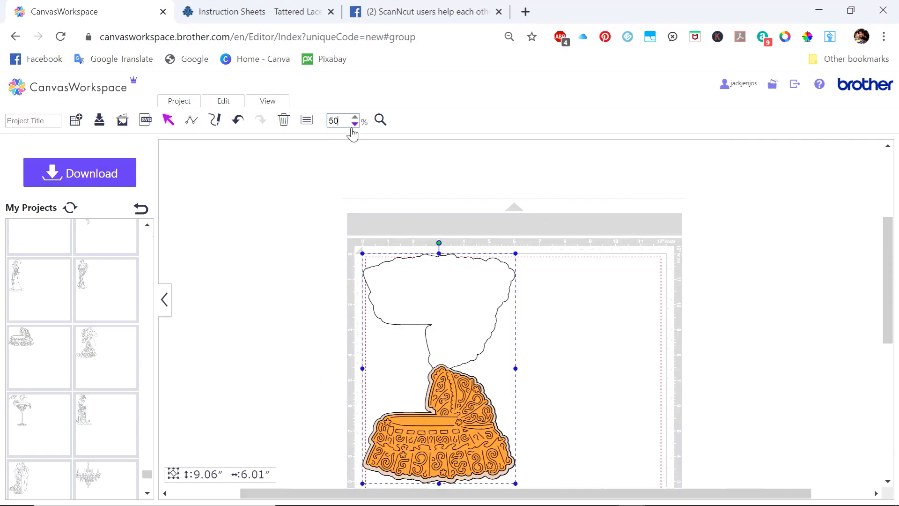
{"action": "left_click", "coordinate": [355, 124]}
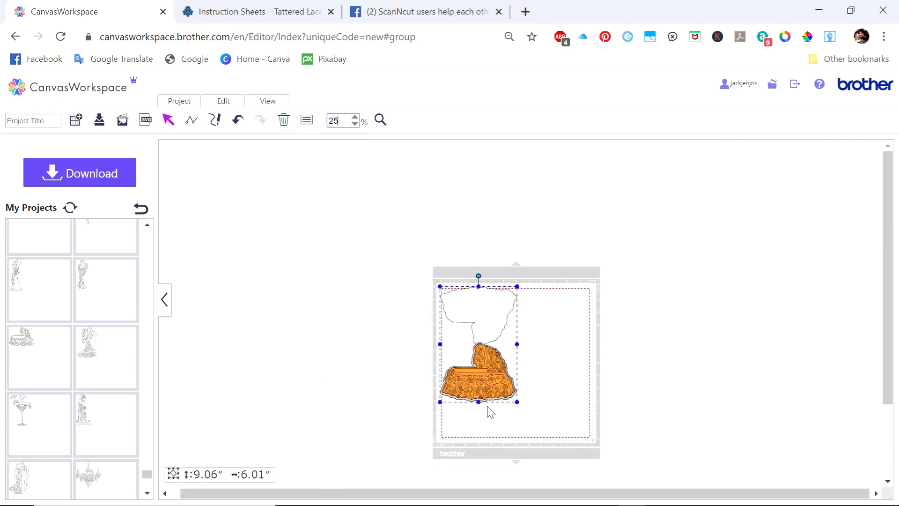
{"action": "left_click", "coordinate": [222, 108]}
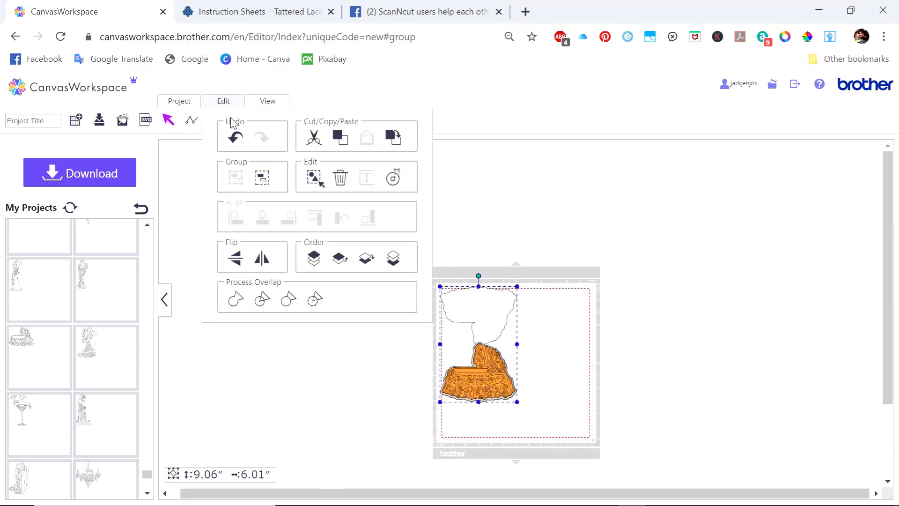
{"action": "left_click", "coordinate": [265, 258]}
{"action": "left_click", "coordinate": [354, 299]}
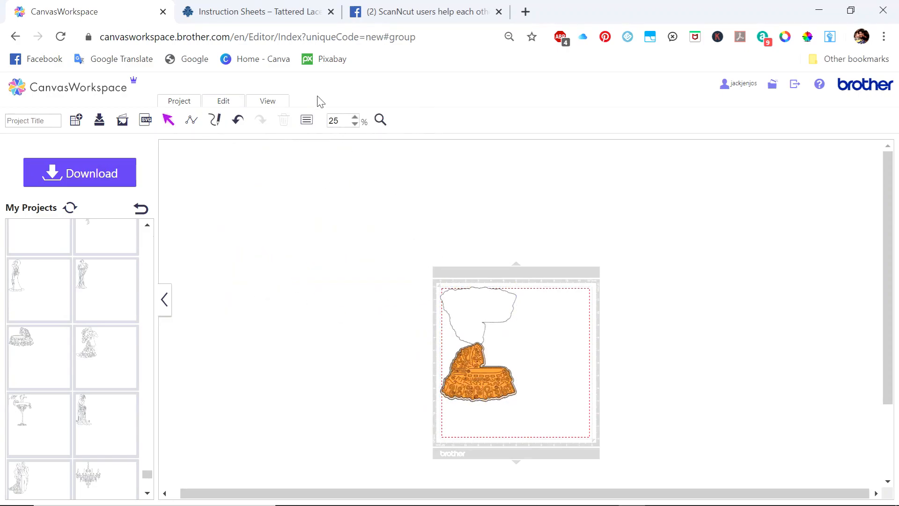
{"action": "left_click", "coordinate": [355, 118]}
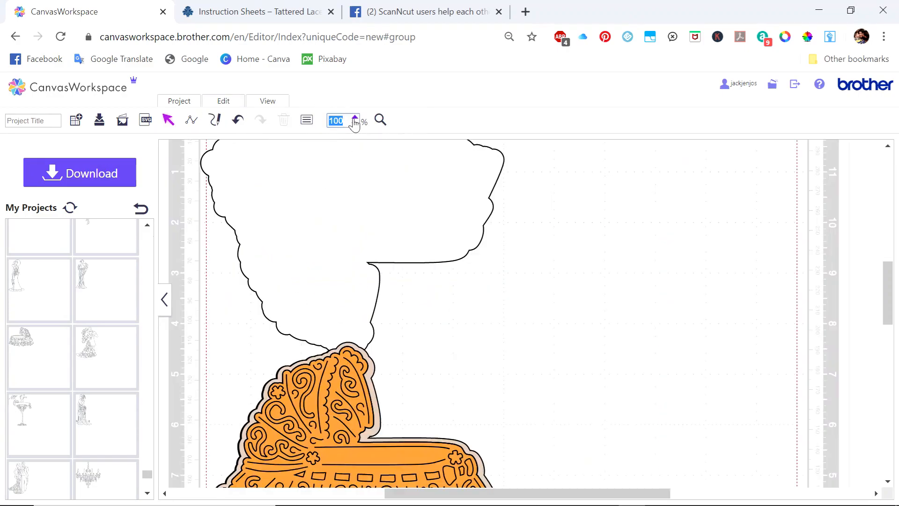
{"action": "left_click_drag", "start_coordinate": [551, 493], "coordinate": [526, 495]}
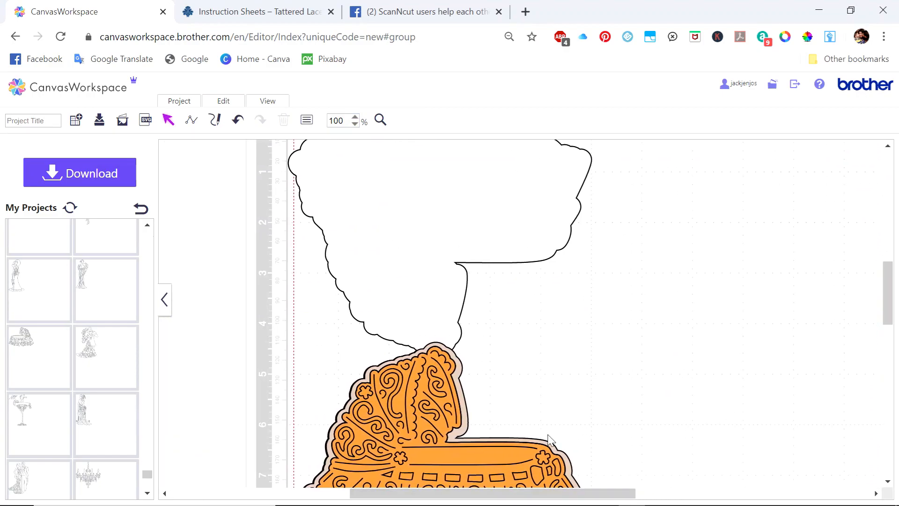
{"action": "scroll", "coordinate": [581, 426], "scroll_direction": "down", "scroll_amount": 3}
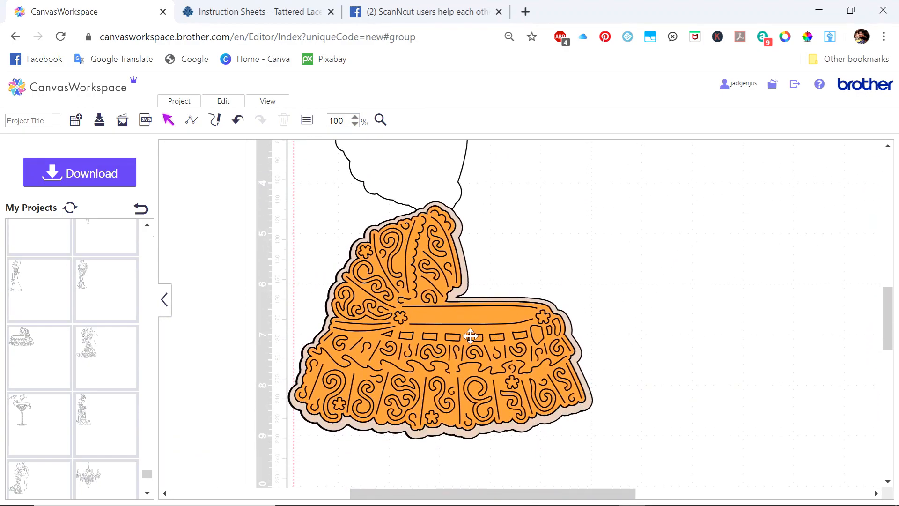